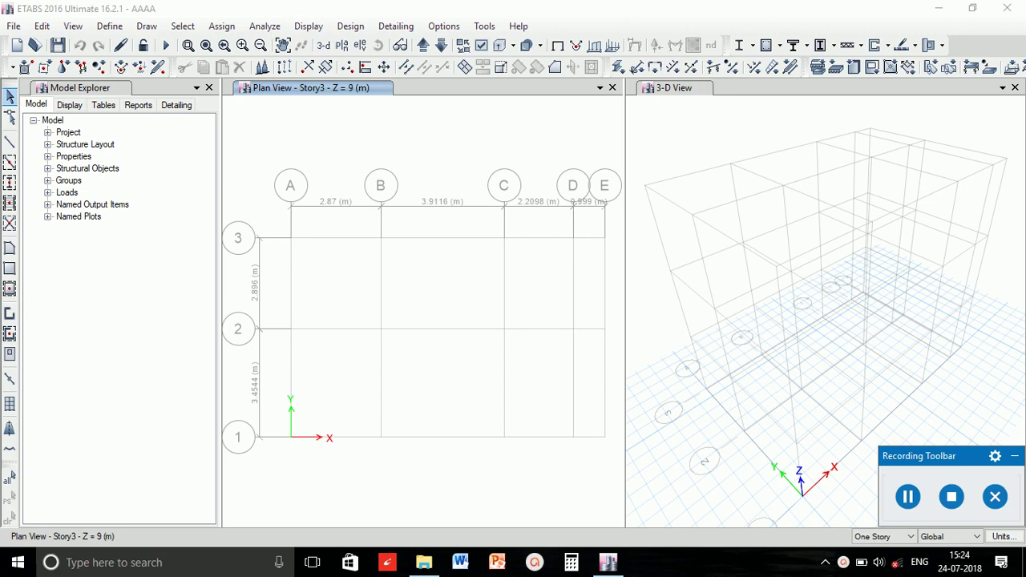
Switch the story selector from One Story to All Stories
left_click(905, 539)
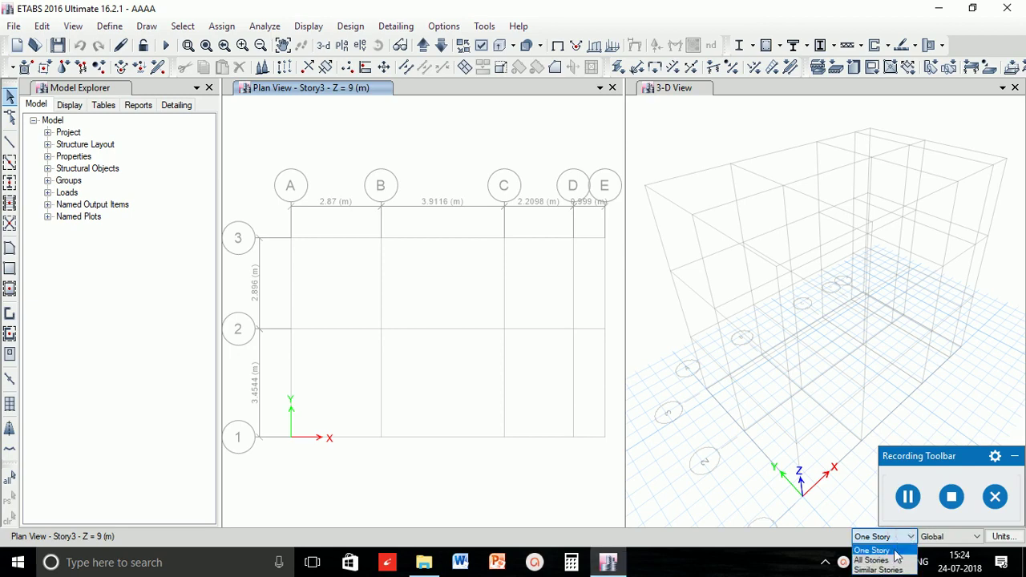
left_click(893, 561)
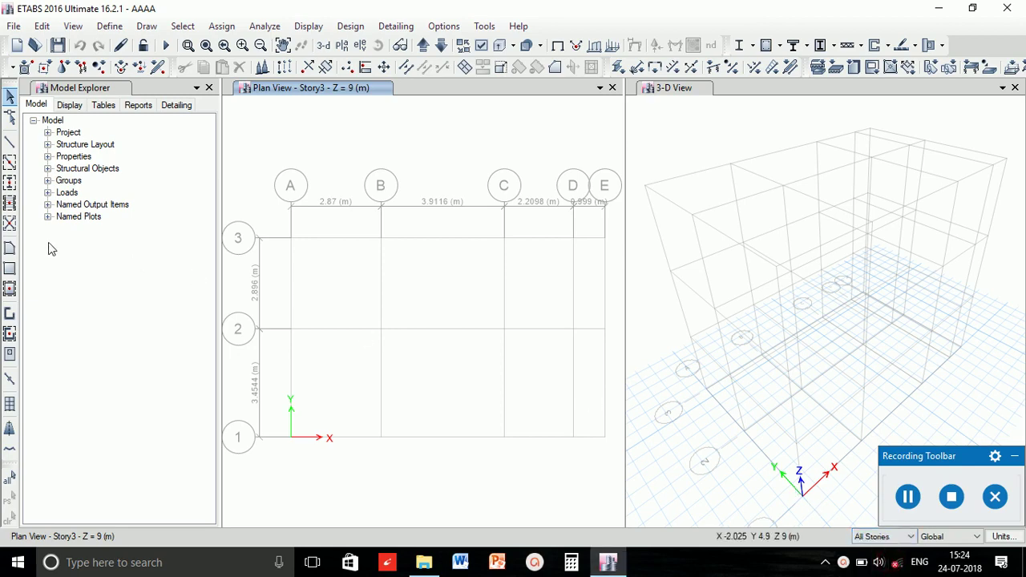
Choose Quick Draw Columns with the C 500 X 300 section
left_click(17, 180)
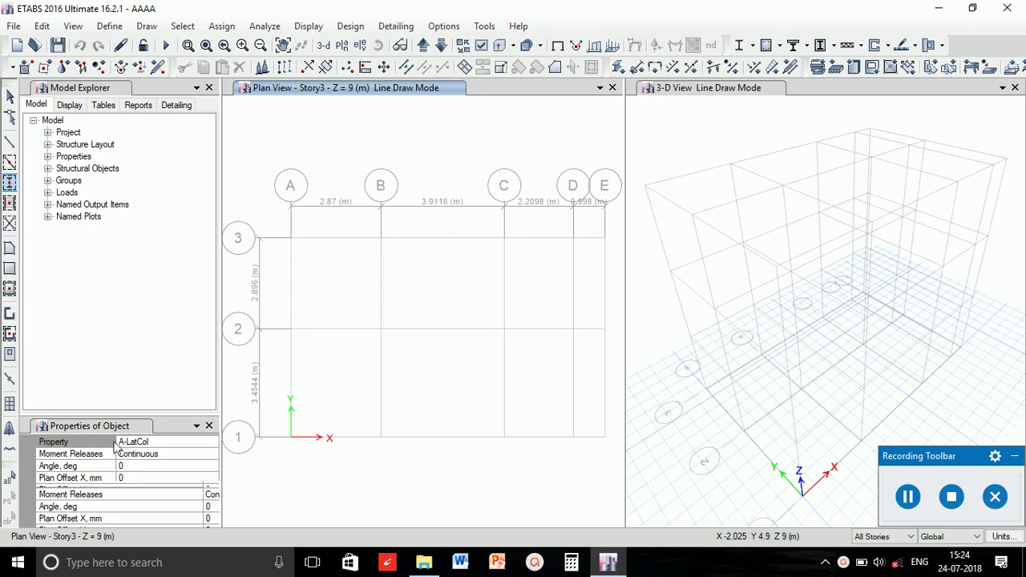
left_click(212, 443)
left_click(212, 442)
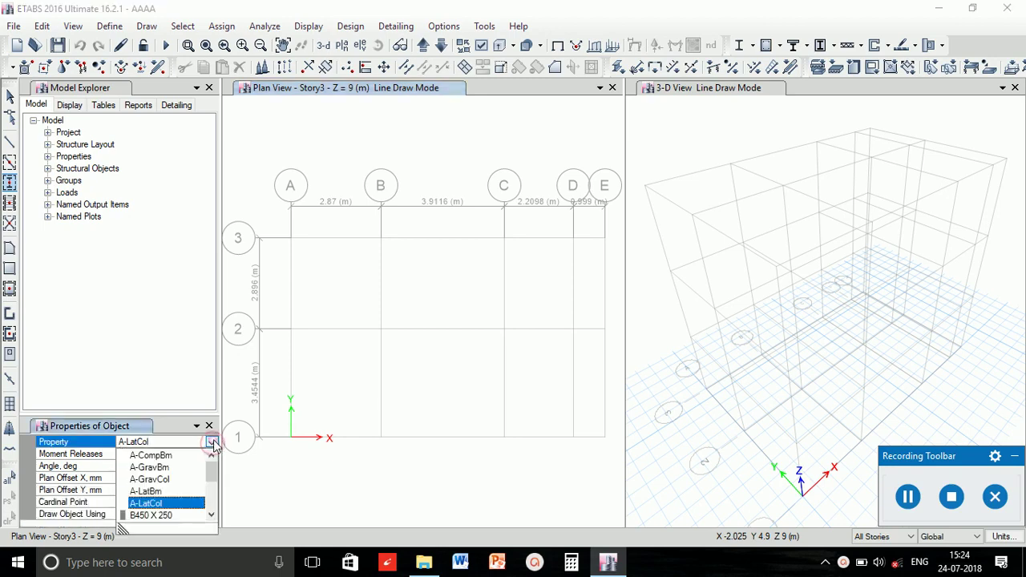
scroll(183, 507, "down", 1)
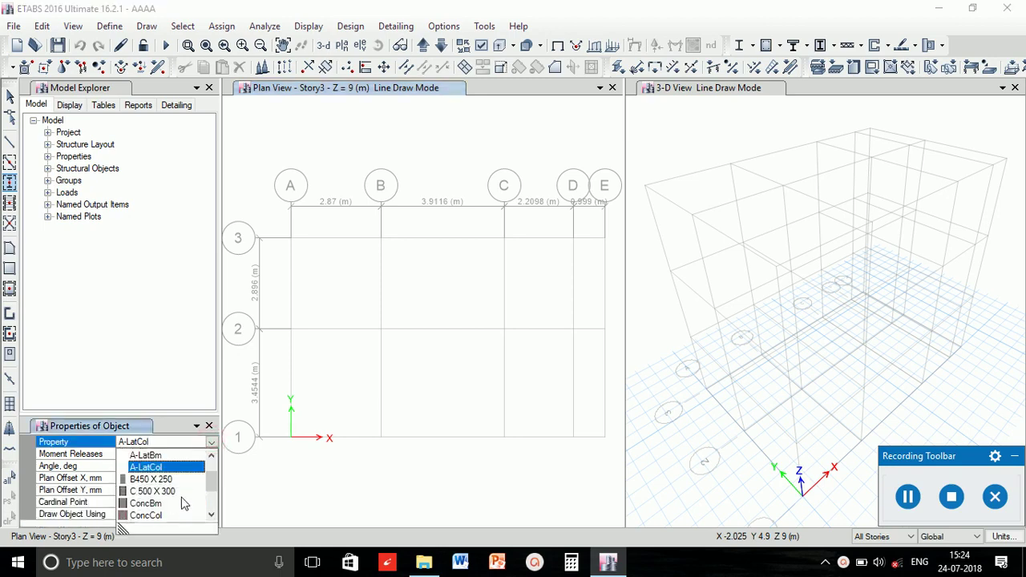
left_click(157, 491)
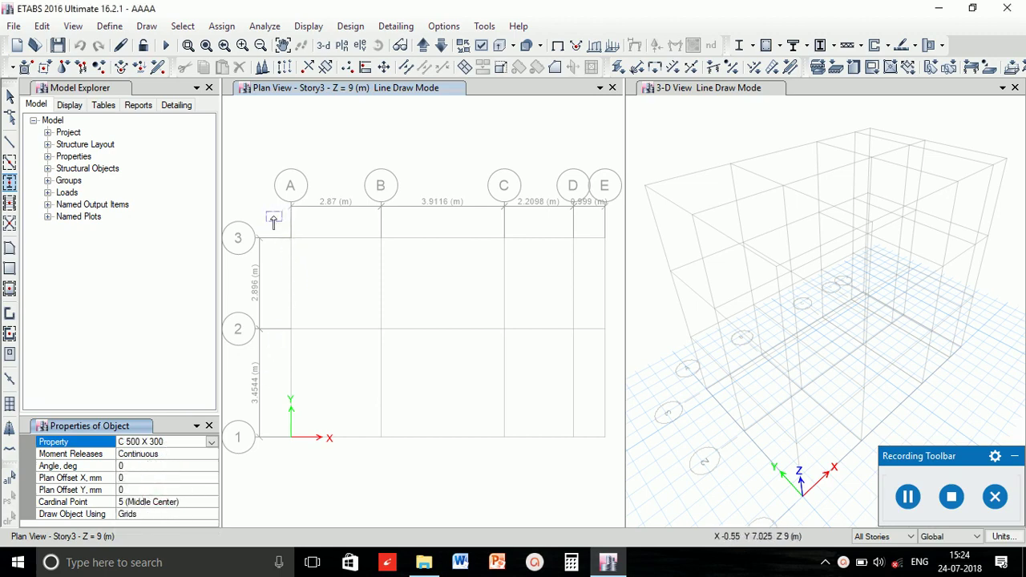
Place columns along grids A, B and C, at D-2/D-1 and at E-3/E-2
left_click_drag(271, 216, 318, 465)
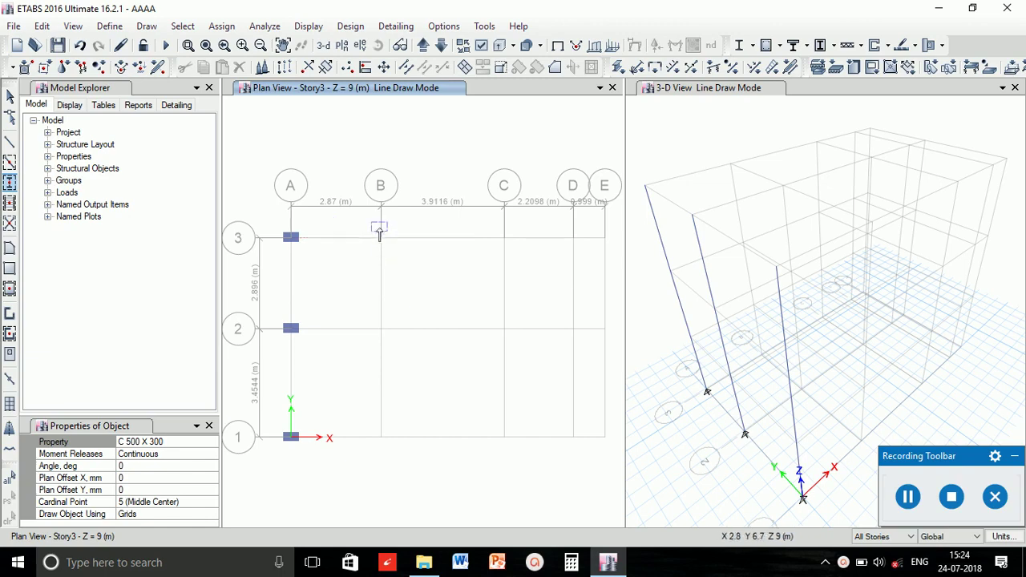
left_click_drag(348, 229, 409, 461)
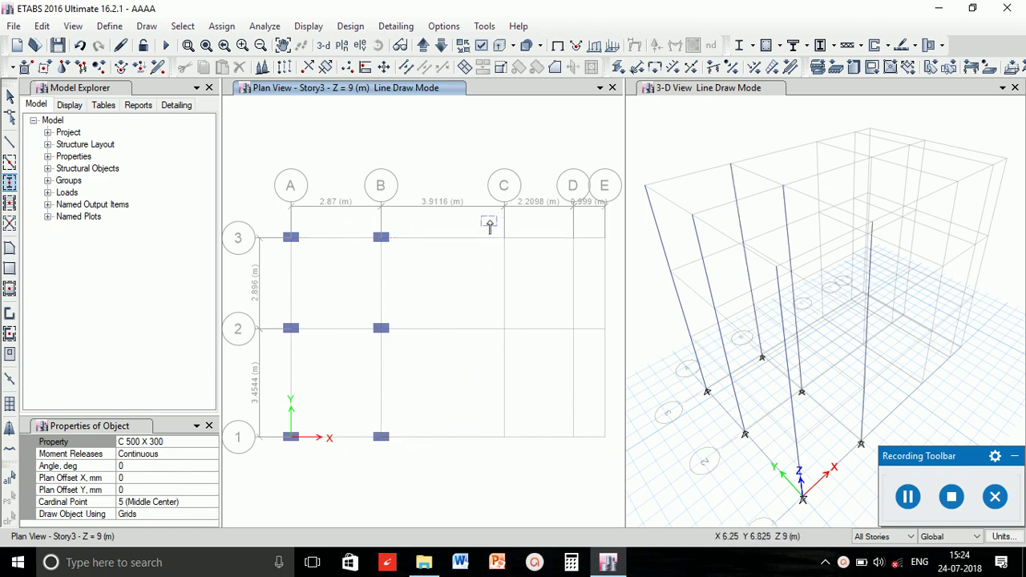
mouse_move(483, 227)
left_mouse_down()
mouse_move(507, 318)
mouse_move(513, 469)
left_mouse_up()
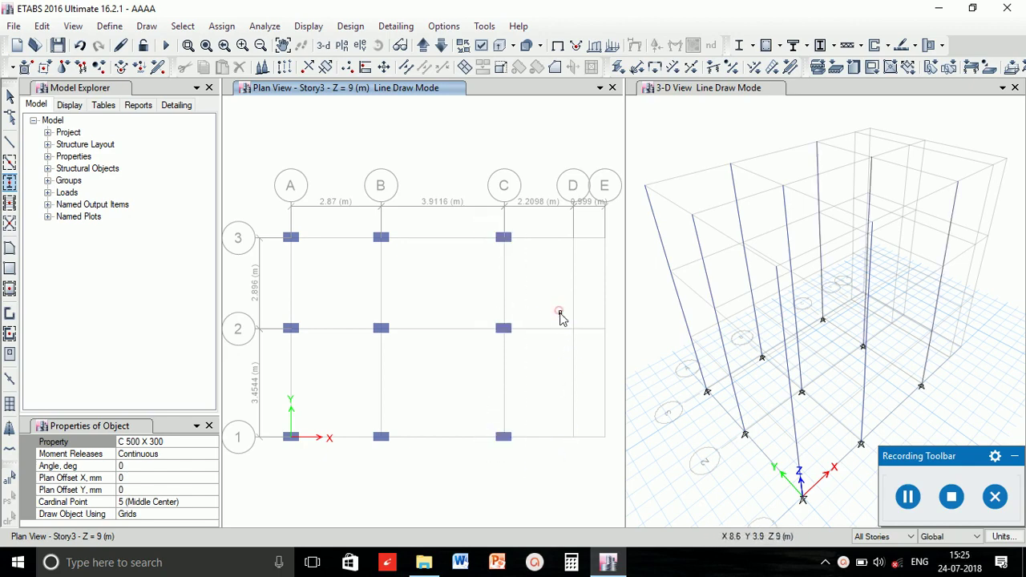
left_click_drag(559, 311, 583, 470)
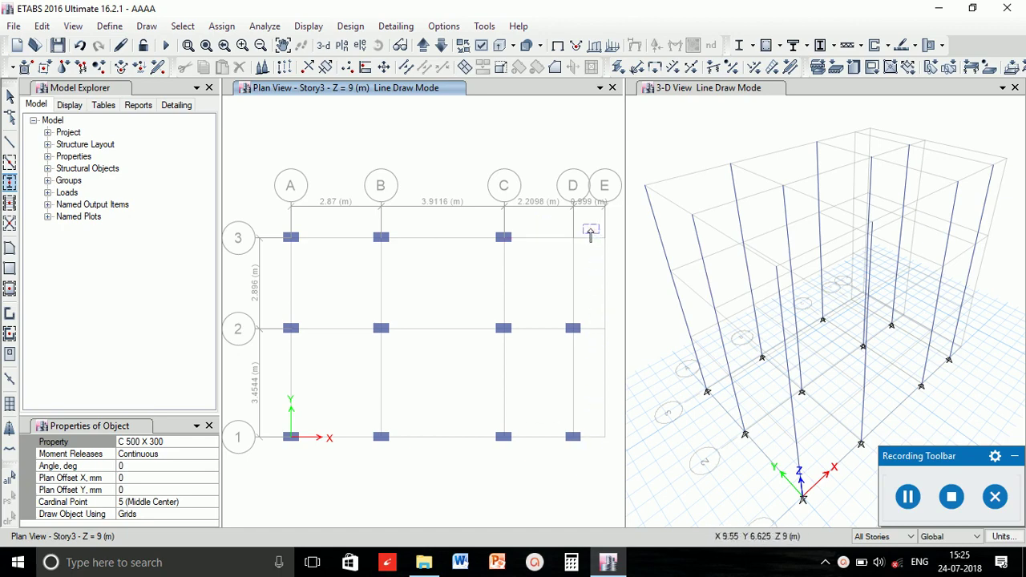
left_click_drag(589, 222, 614, 352)
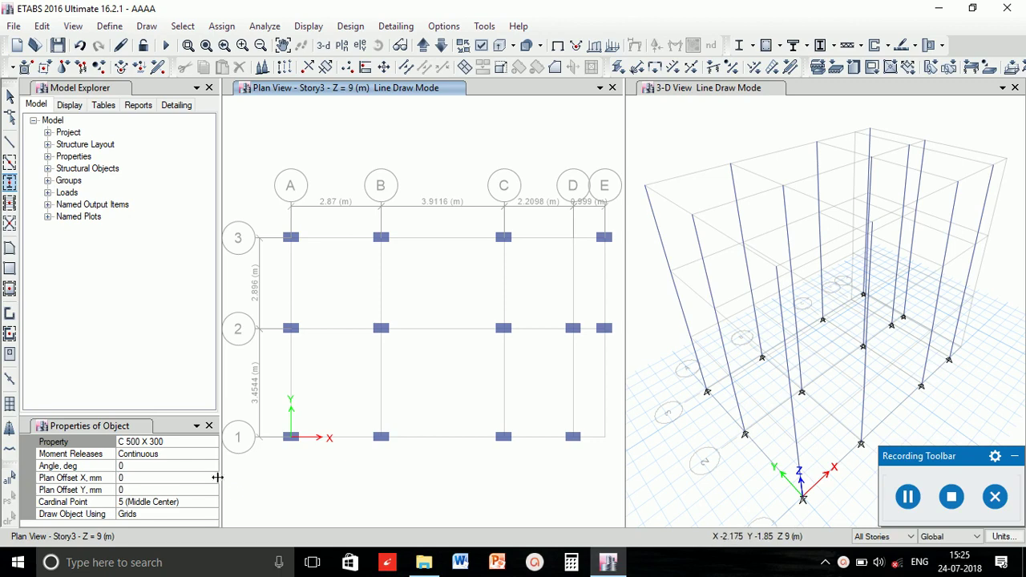
Choose Quick Draw Beams with the B450 X 250 section
left_click(11, 163)
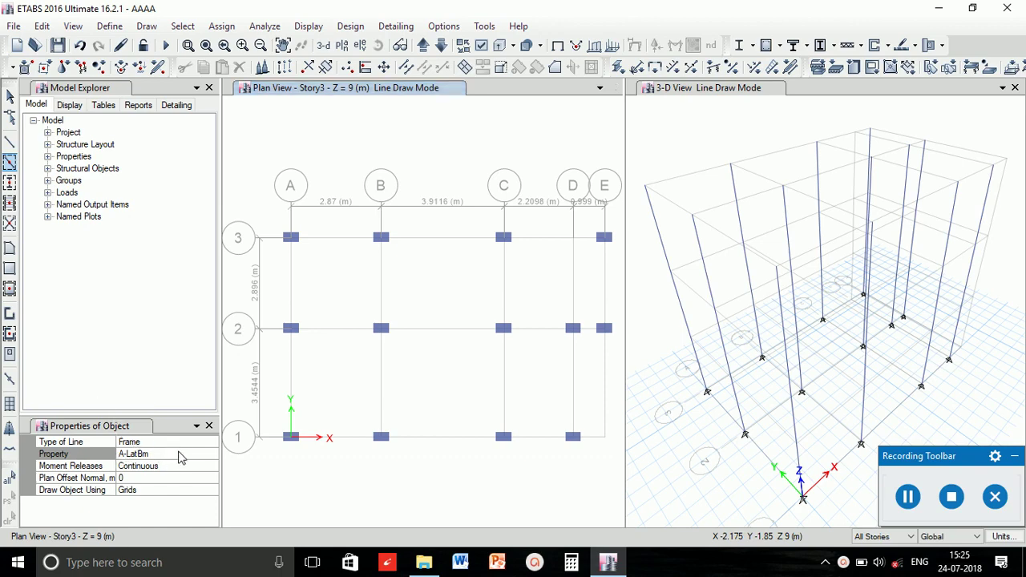
left_click(178, 455)
left_click(211, 455)
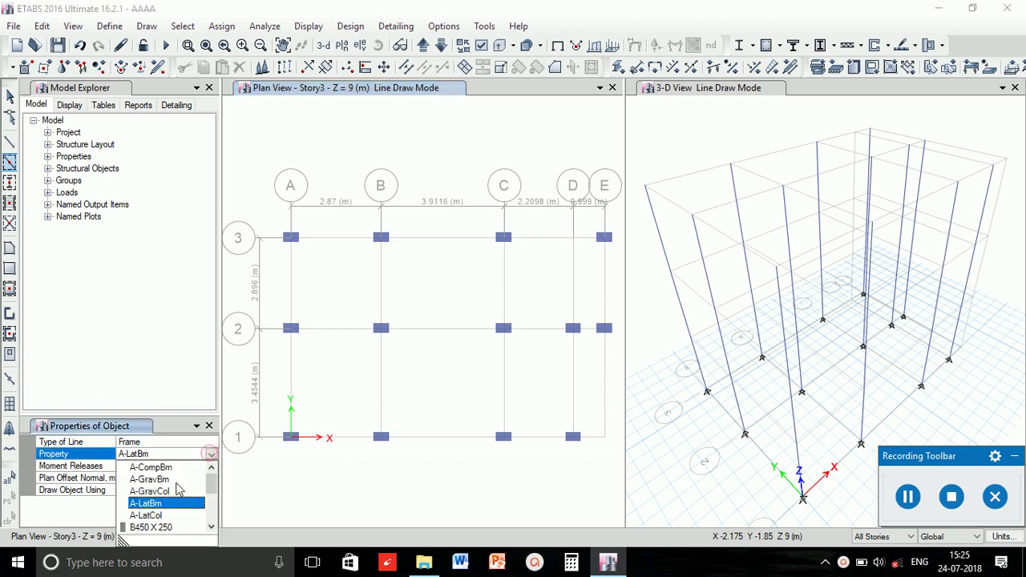
left_click(162, 529)
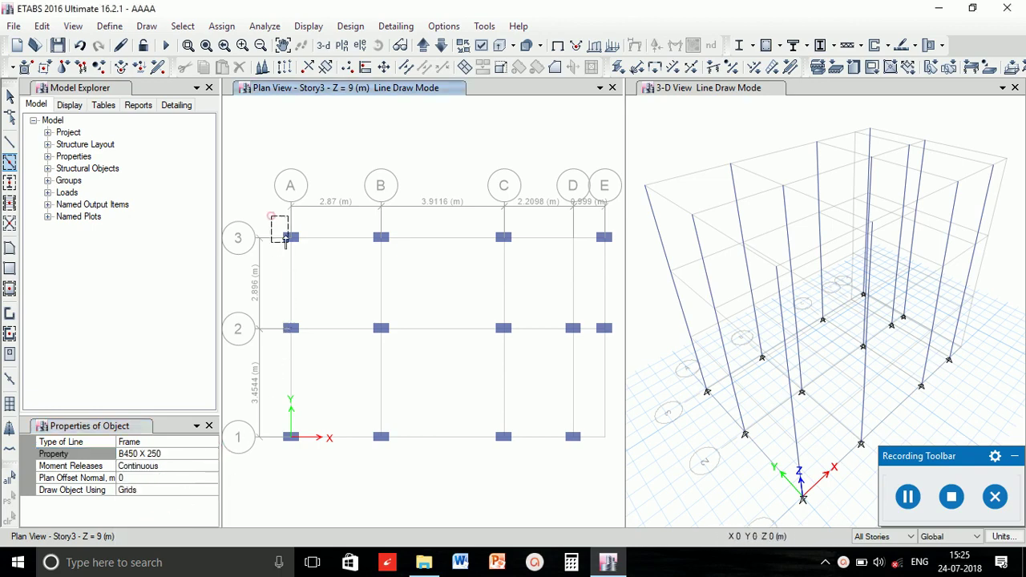
Draw beams along grids A, B, C, D (1–2), E (2–3) and lines 3, 2, 1
left_click_drag(271, 215, 333, 462)
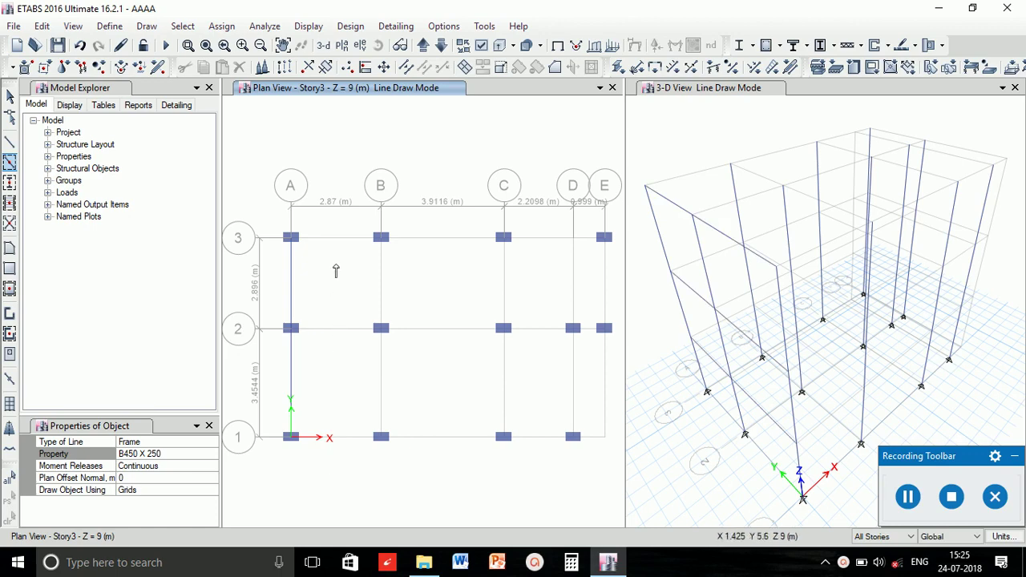
left_click_drag(344, 214, 409, 473)
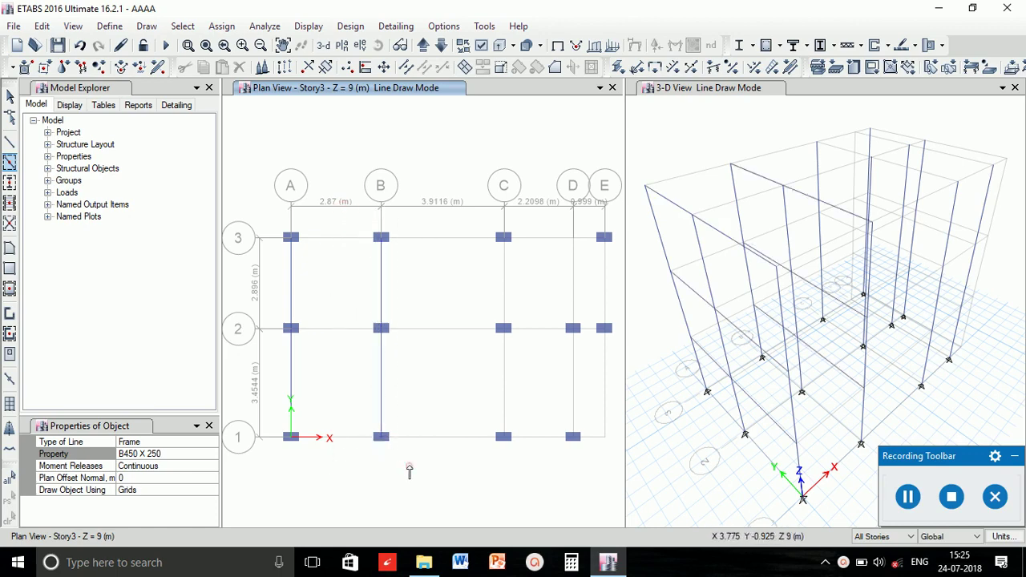
left_click_drag(479, 222, 529, 459)
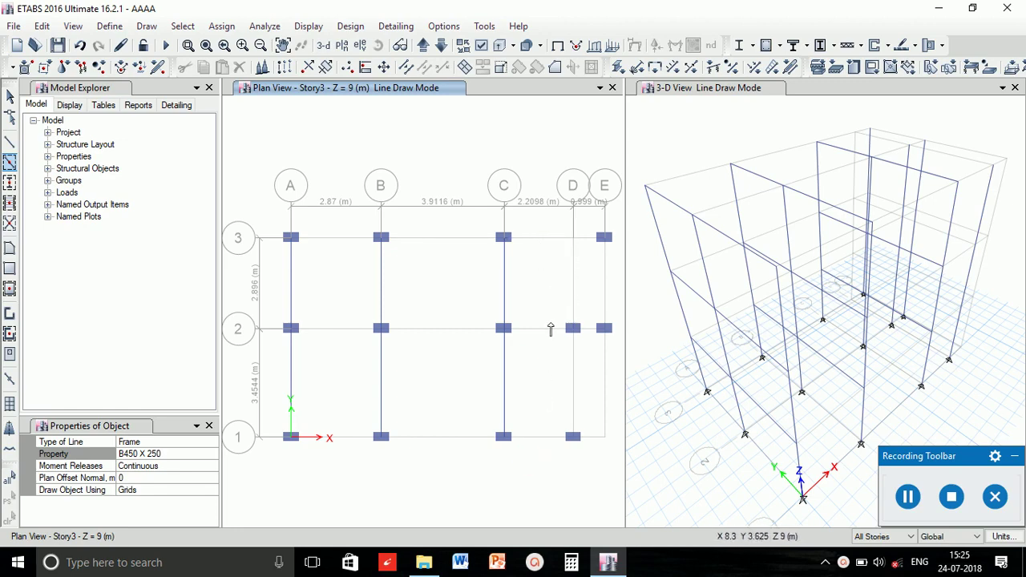
left_click_drag(555, 315, 582, 479)
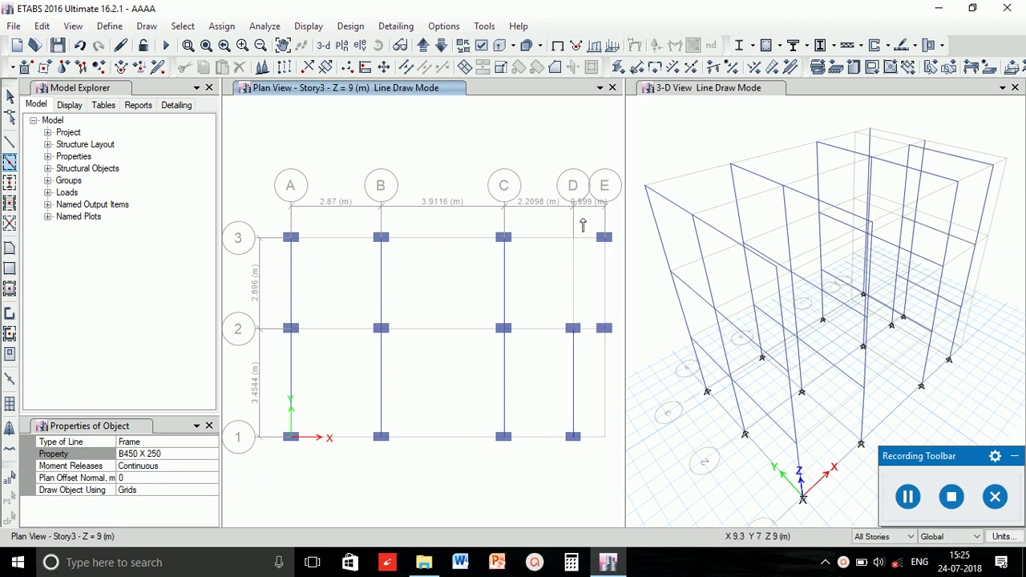
left_click_drag(583, 225, 628, 358)
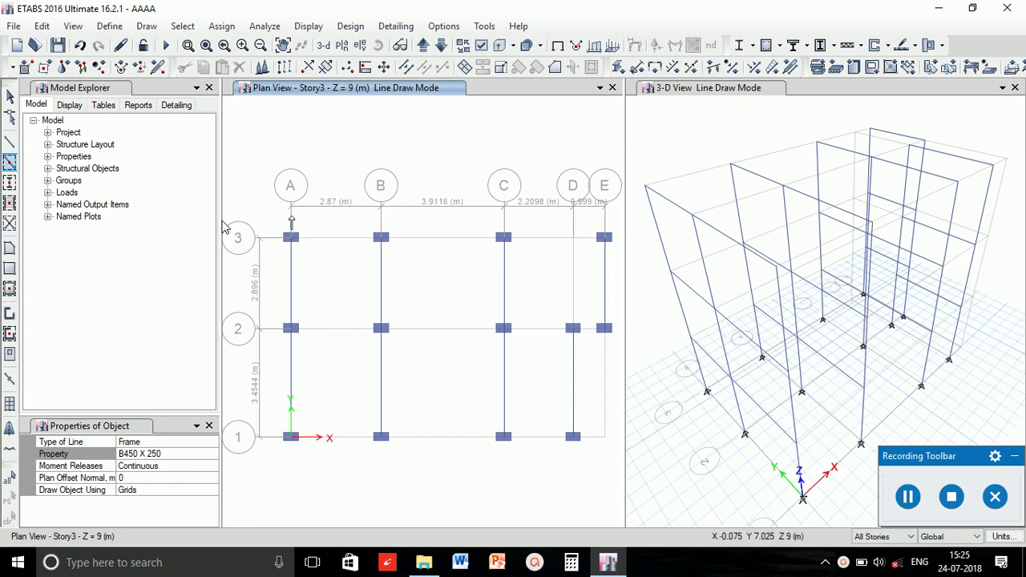
left_click_drag(275, 216, 618, 261)
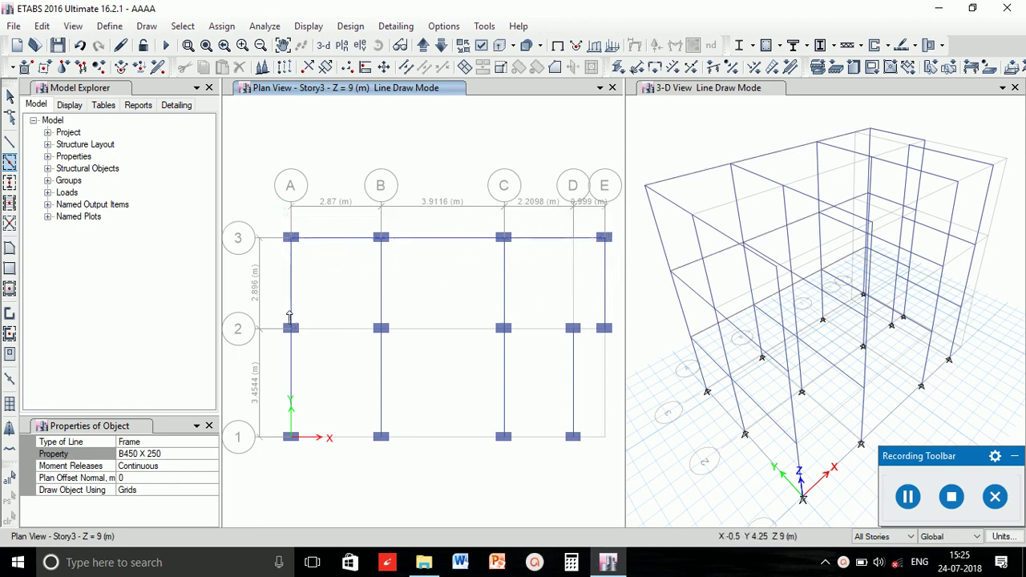
left_click_drag(271, 310, 614, 349)
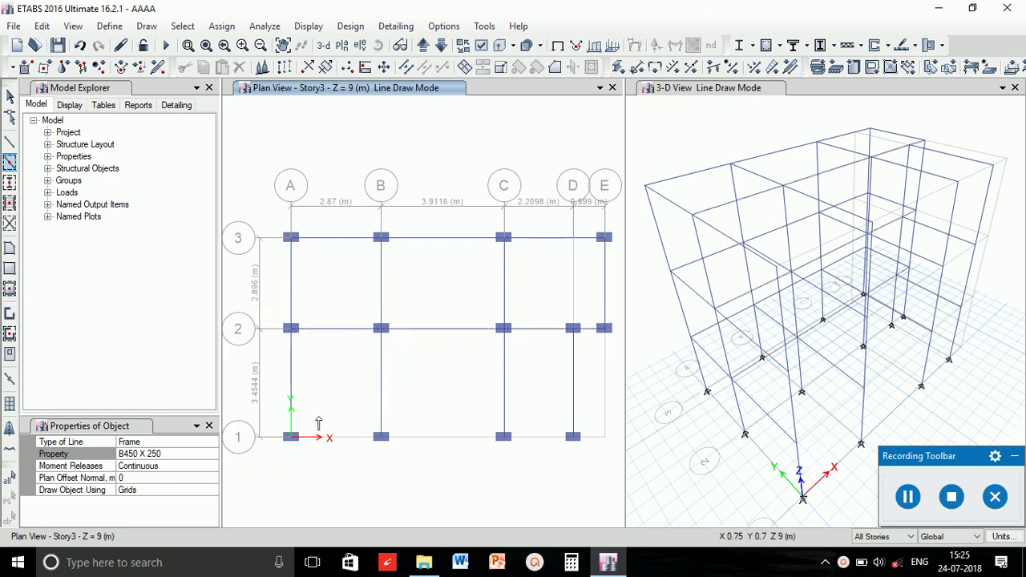
left_click_drag(268, 416, 582, 468)
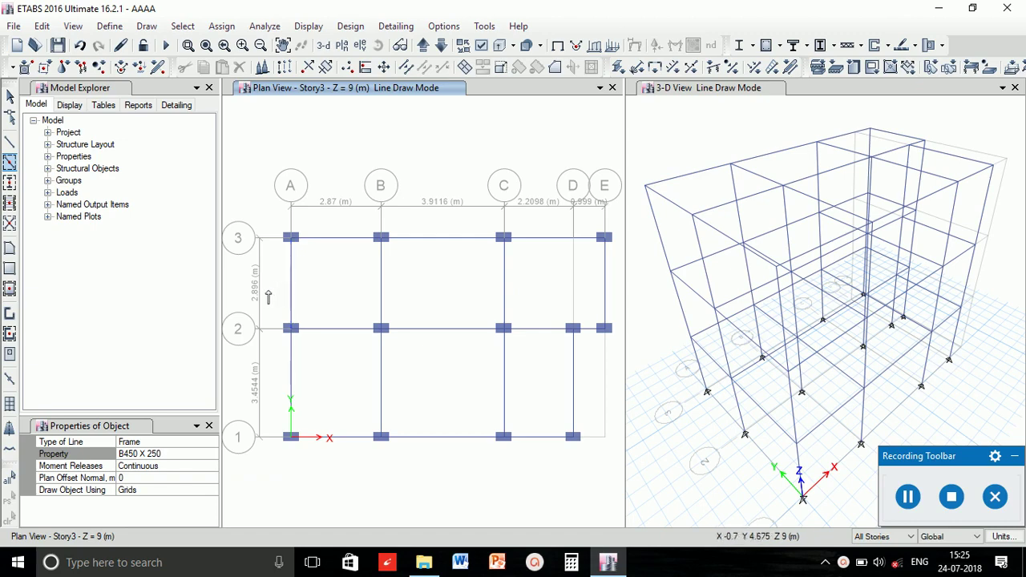
Open Edit > Replicate and set a linear offset of dx -1.448, dy 0, number 1
left_click(11, 140)
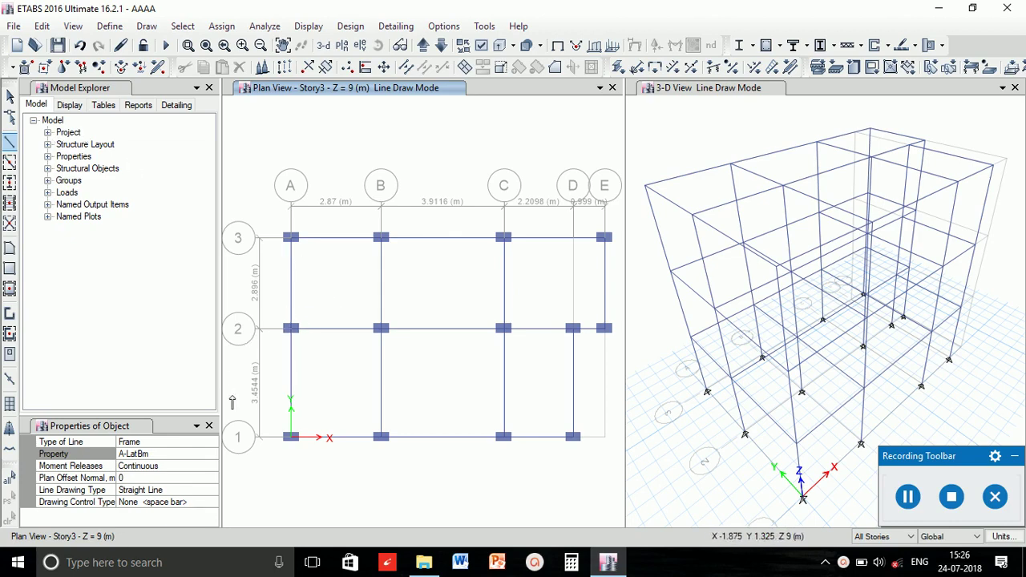
left_click(209, 425)
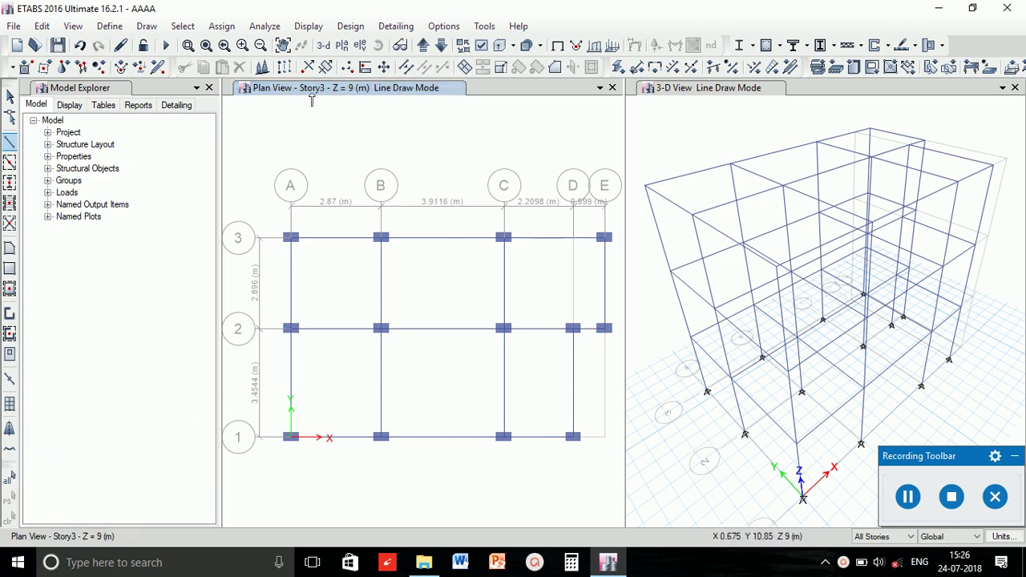
left_click(286, 67)
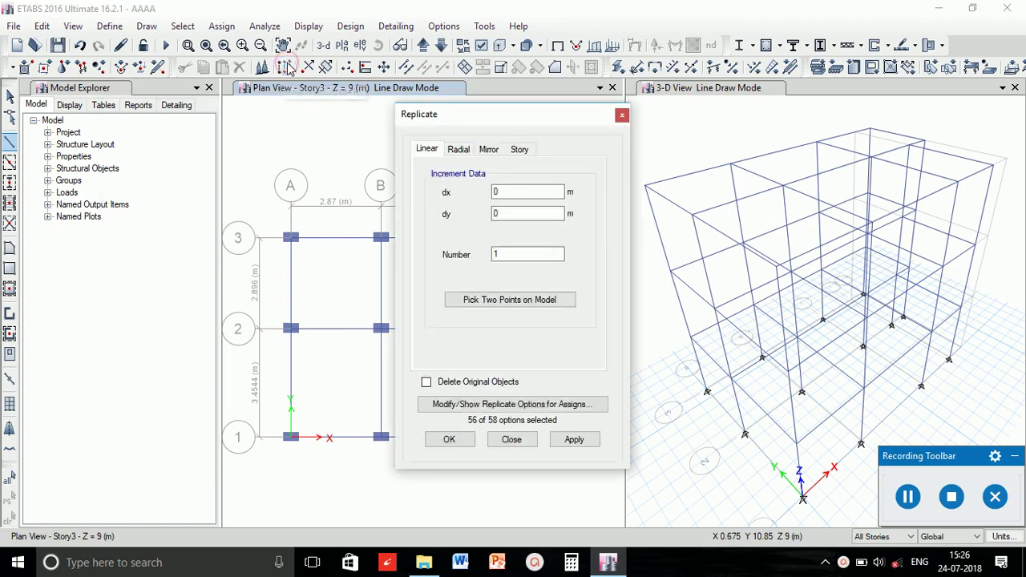
left_click(508, 195)
left_click(503, 193)
type("-1.448")
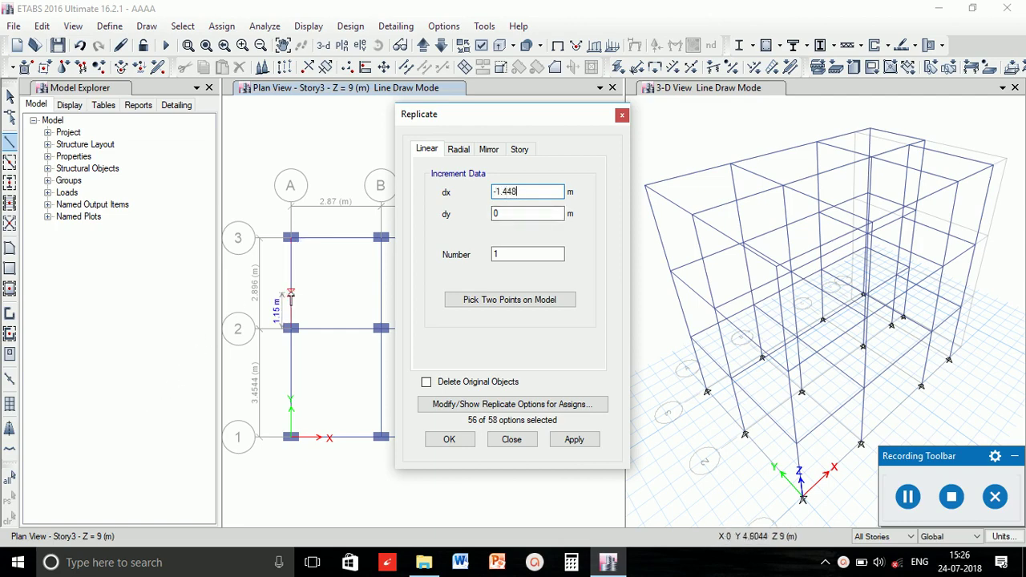
Select the grid A frames between lines 3 and 2 and replicate them
left_click(290, 286)
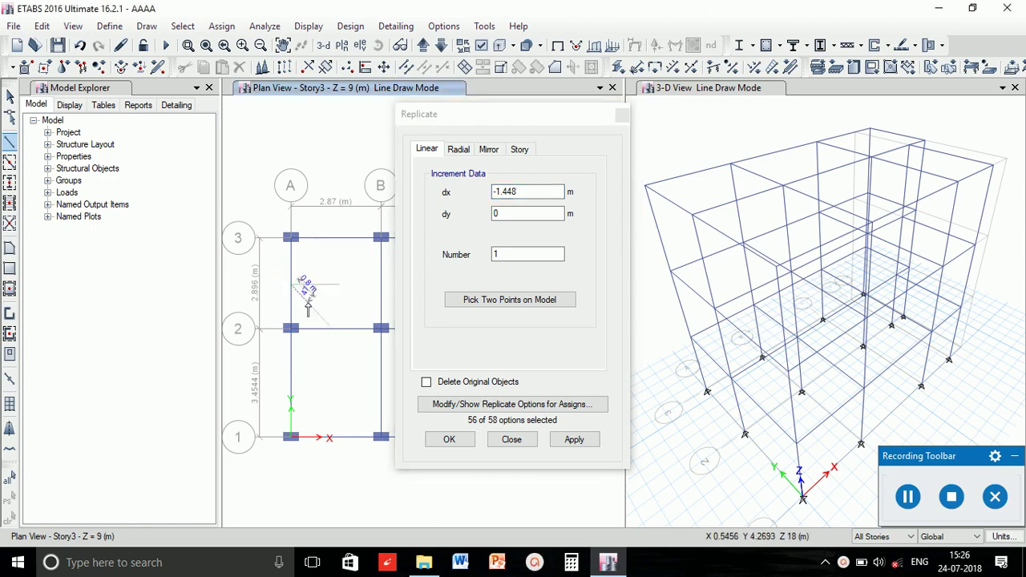
key("Escape")
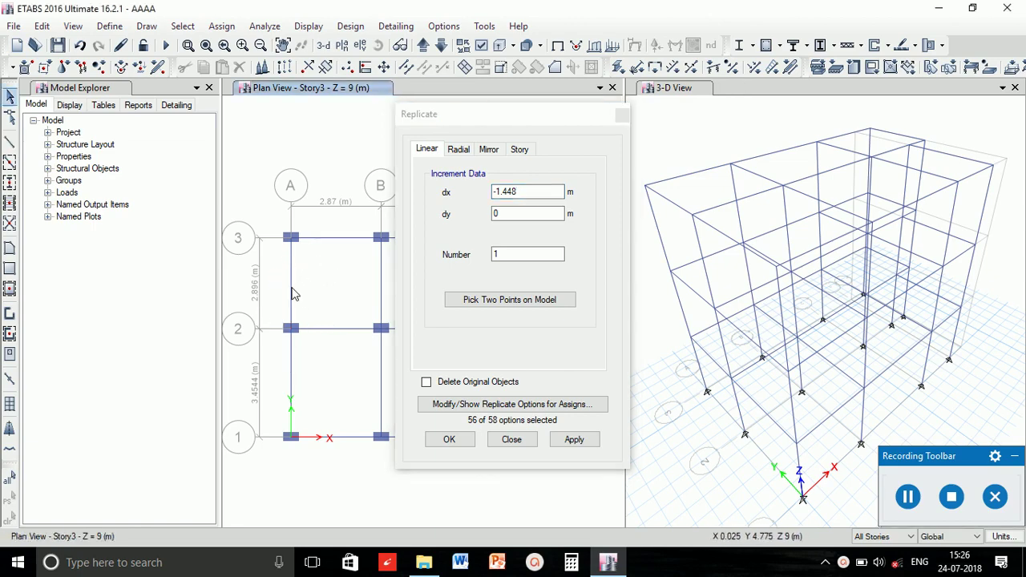
left_click(291, 293)
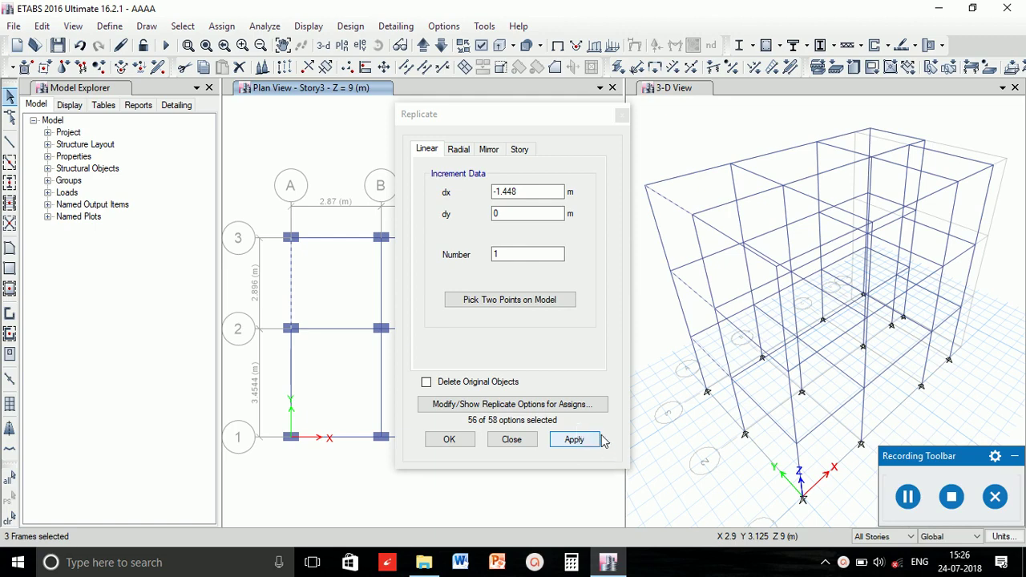
left_click(573, 440)
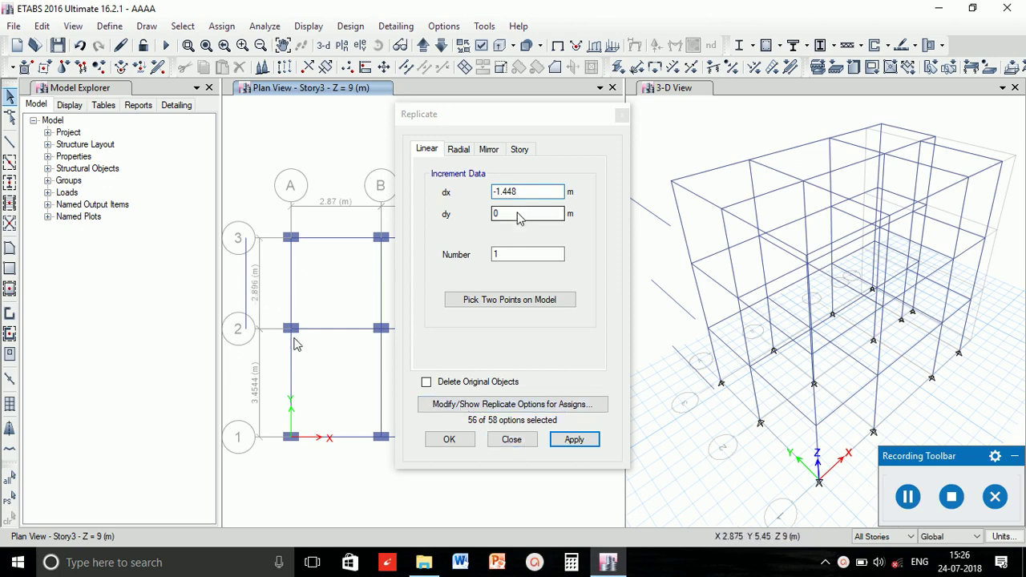
left_click(621, 117)
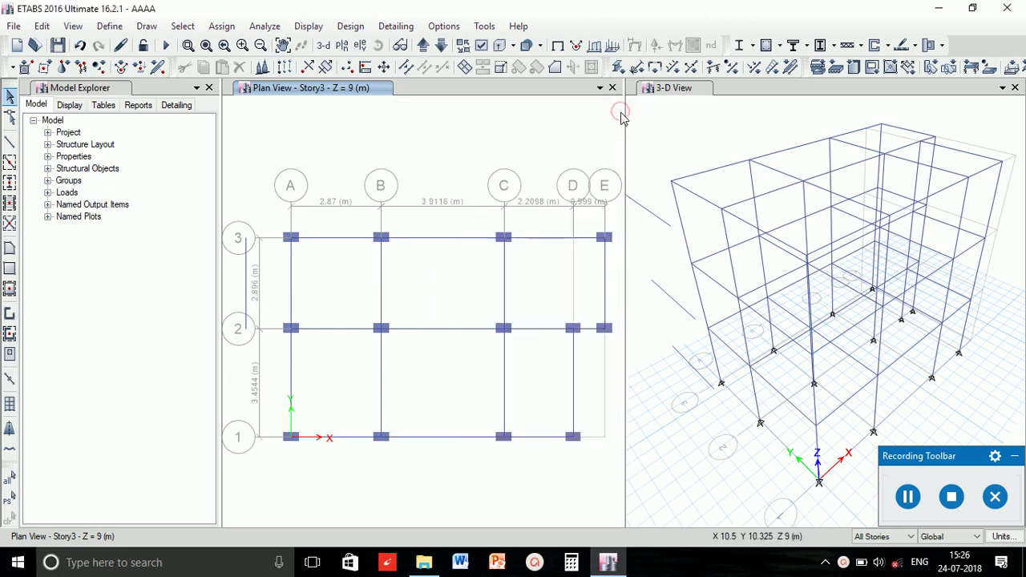
Set up beam drawing with B450 X 250 and the Arc (3 Points) line type
left_click(10, 143)
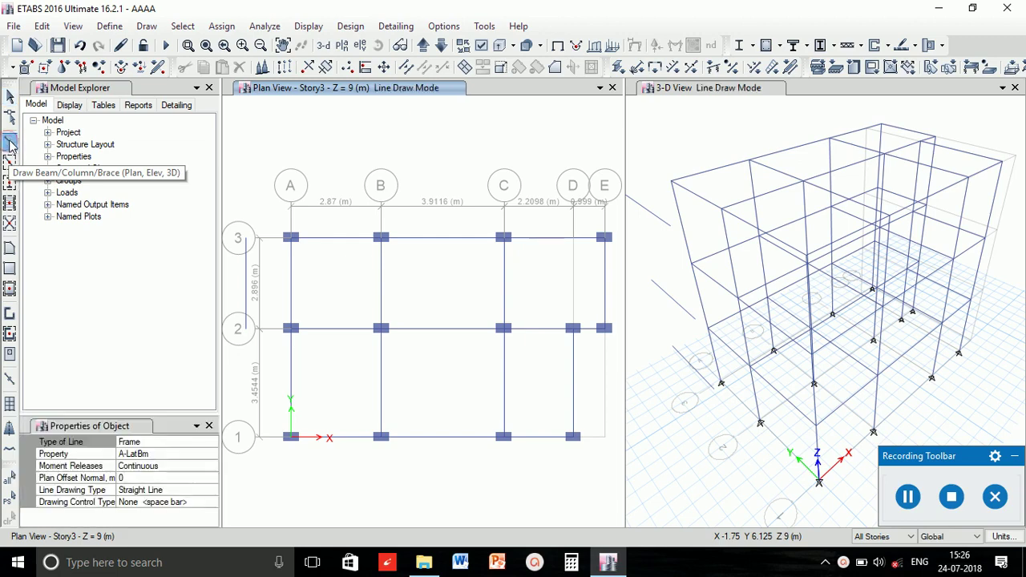
left_click(171, 453)
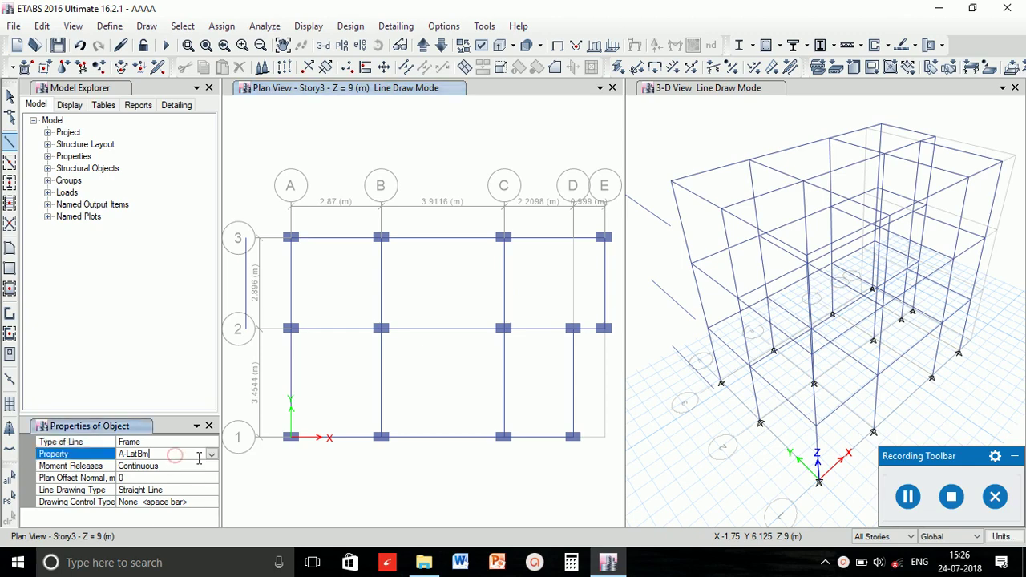
left_click(212, 454)
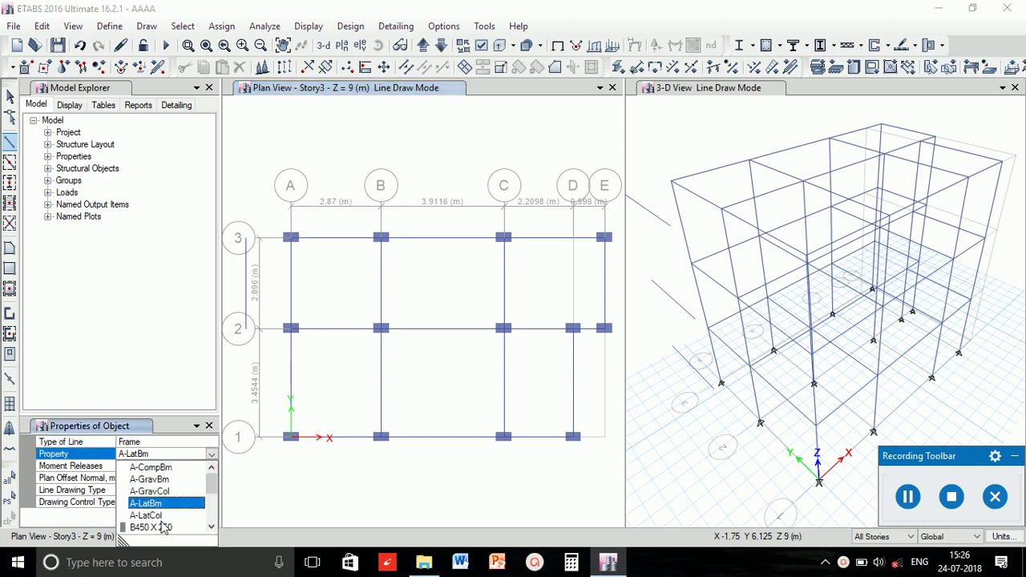
left_click(159, 527)
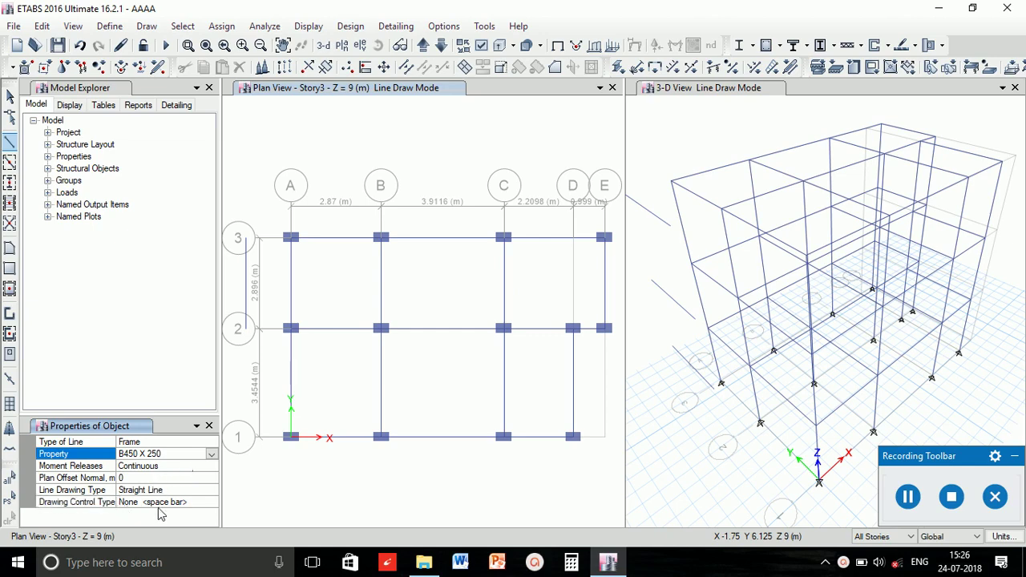
left_click(193, 491)
left_click(211, 489)
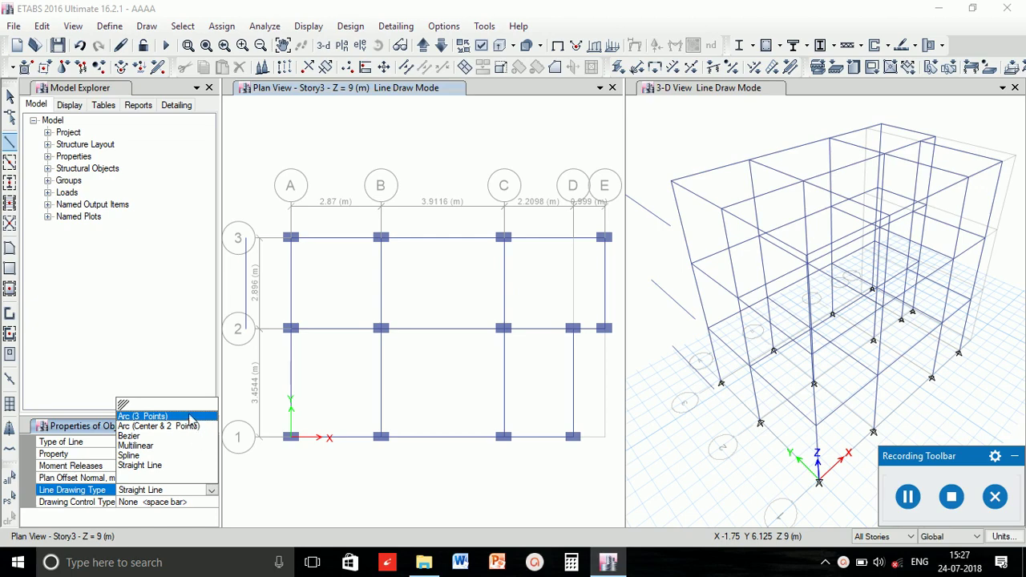
left_click(189, 417)
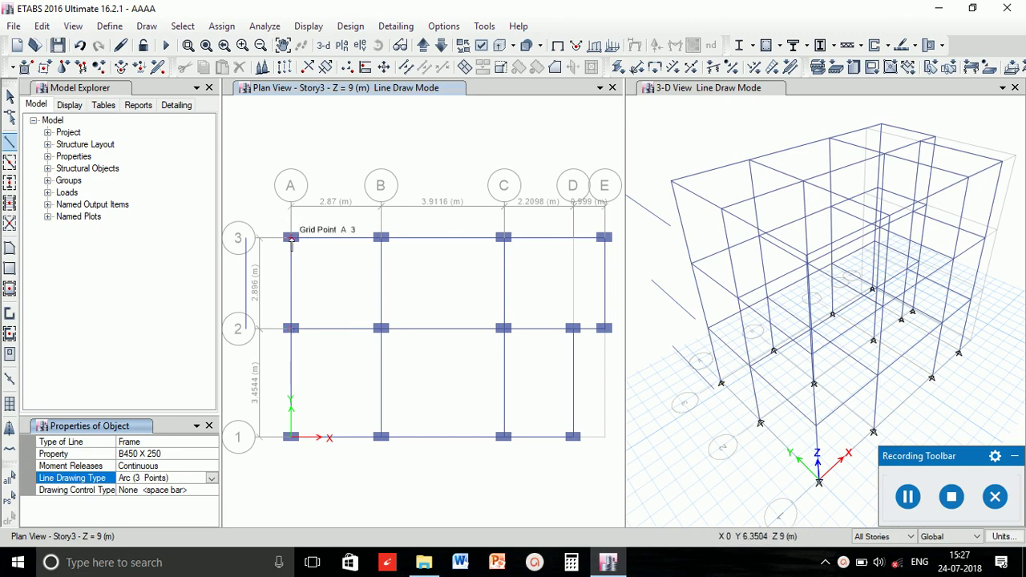
Draw the arc beam from A3 to A2, bulging out to the offset frames
left_click(290, 237)
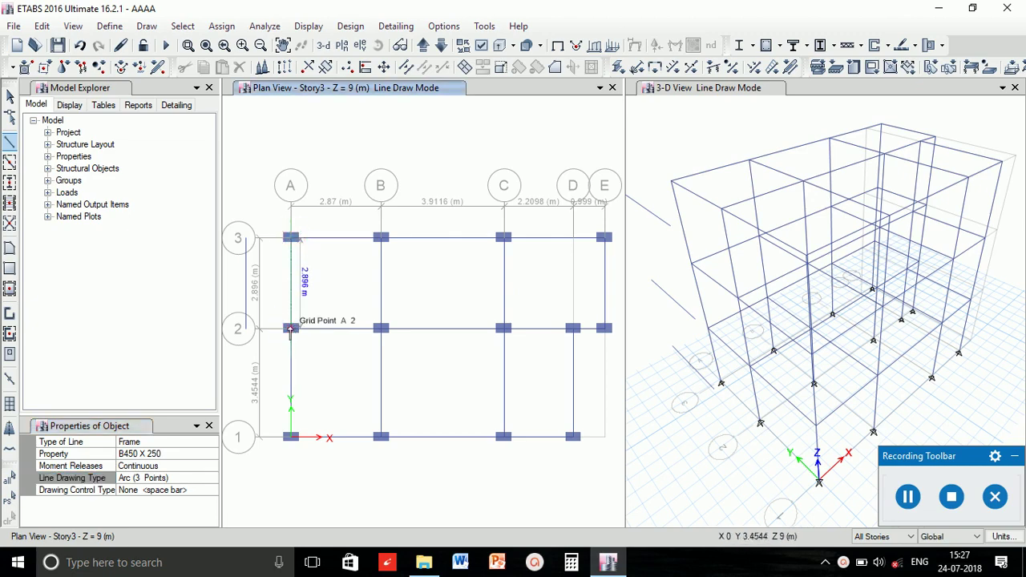
left_click(291, 328)
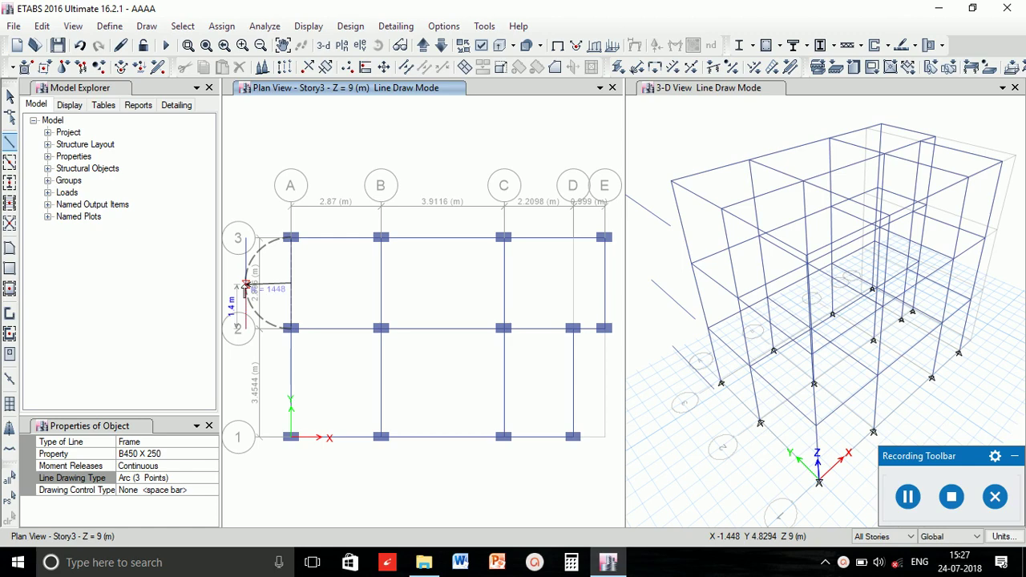
left_click(246, 284)
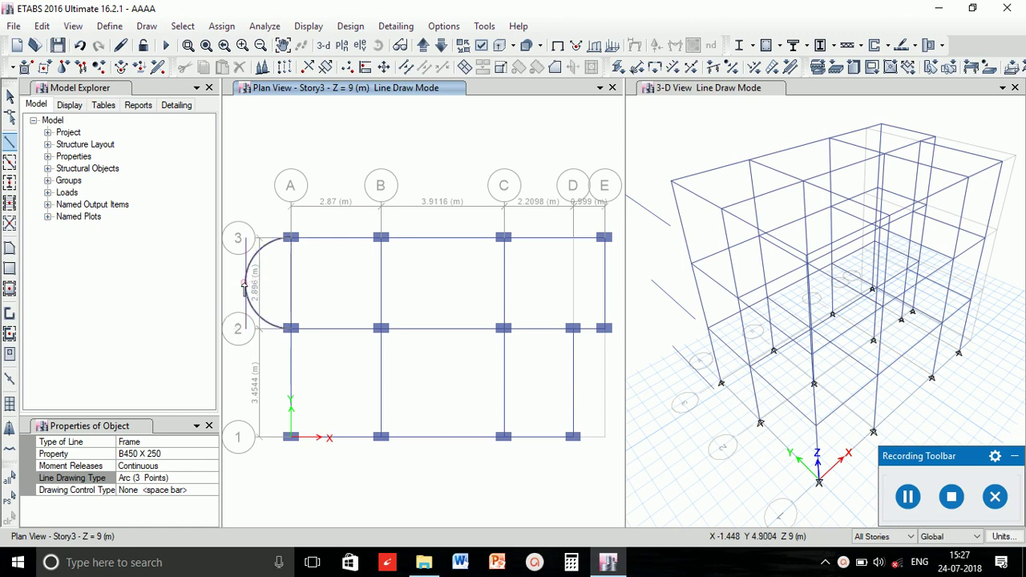
key("Escape")
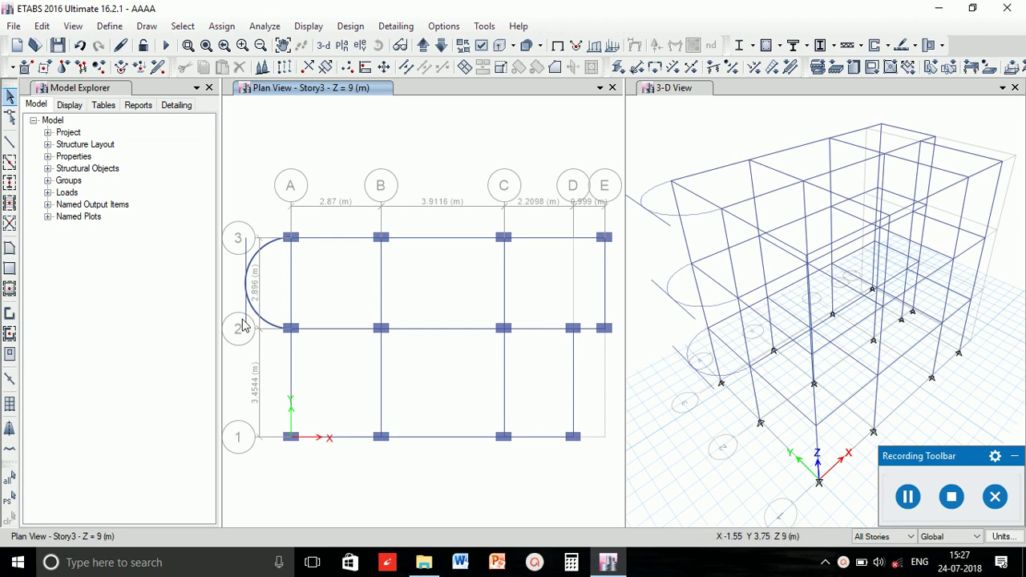
Delete the copied offset frames left of grid A and switch to rectangular floor drawing
left_click(248, 312)
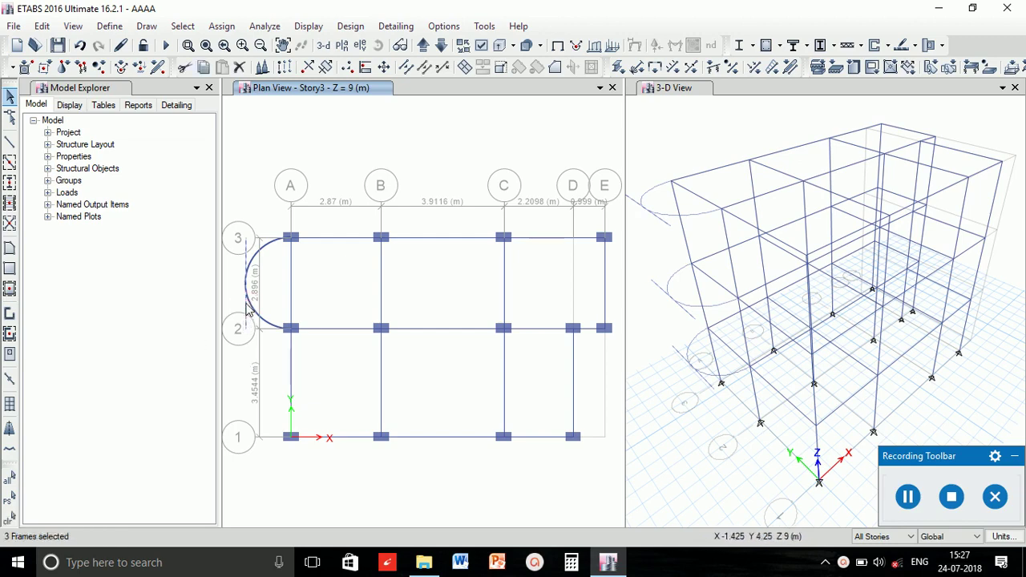
left_click(242, 68)
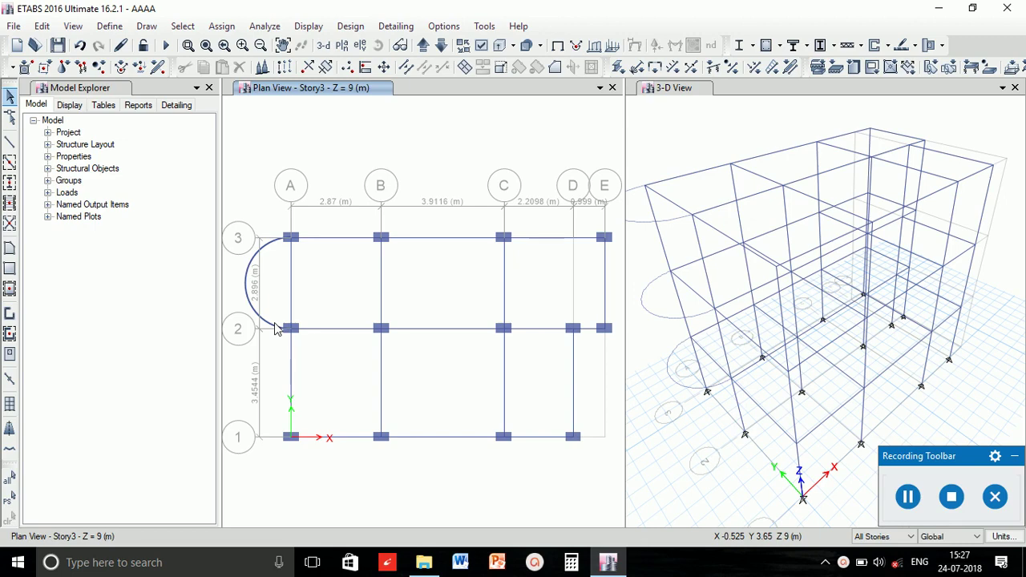
left_click(9, 270)
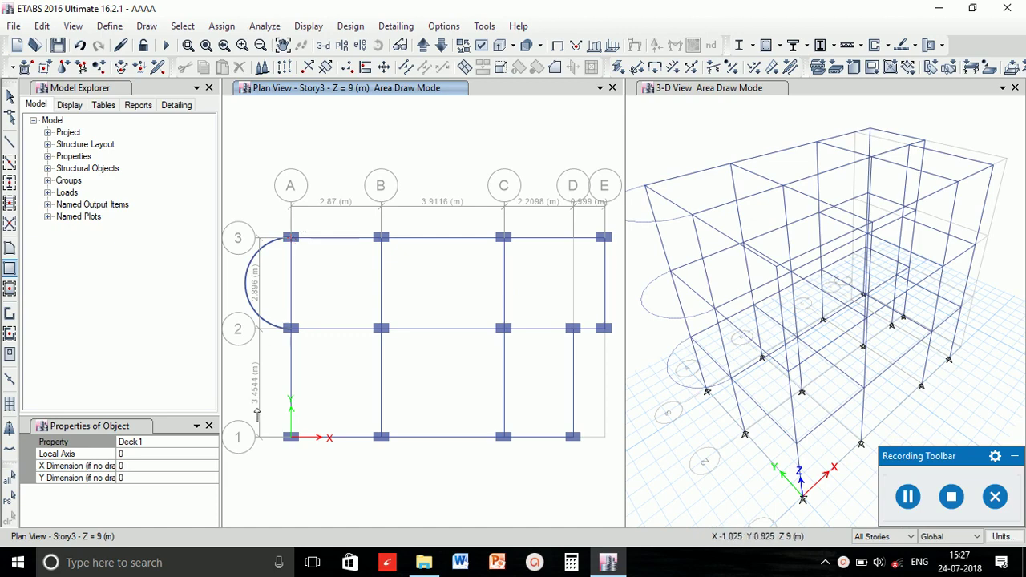
Change the floor area property from Deck1 to Slab150
left_click(176, 445)
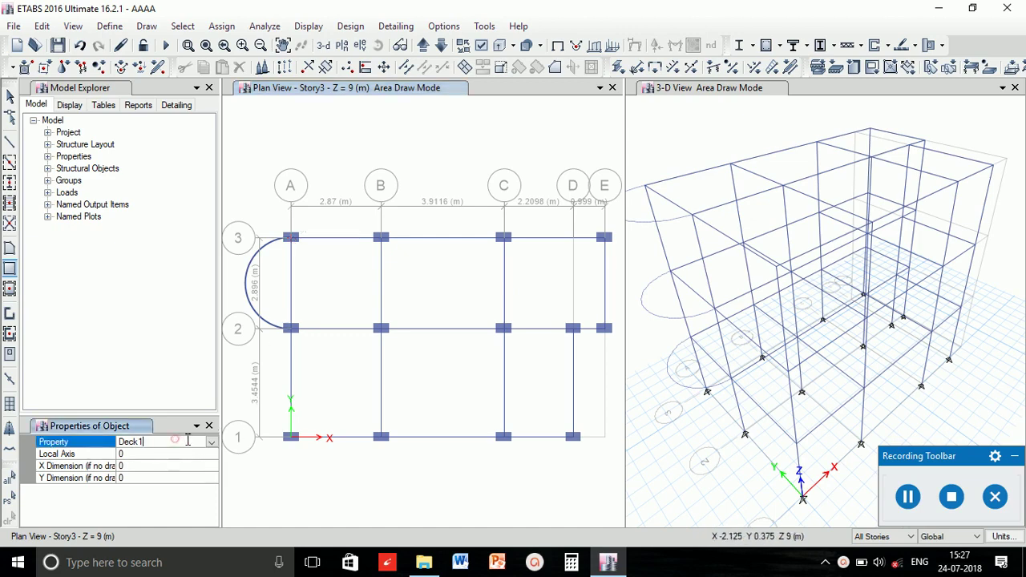
left_click(211, 441)
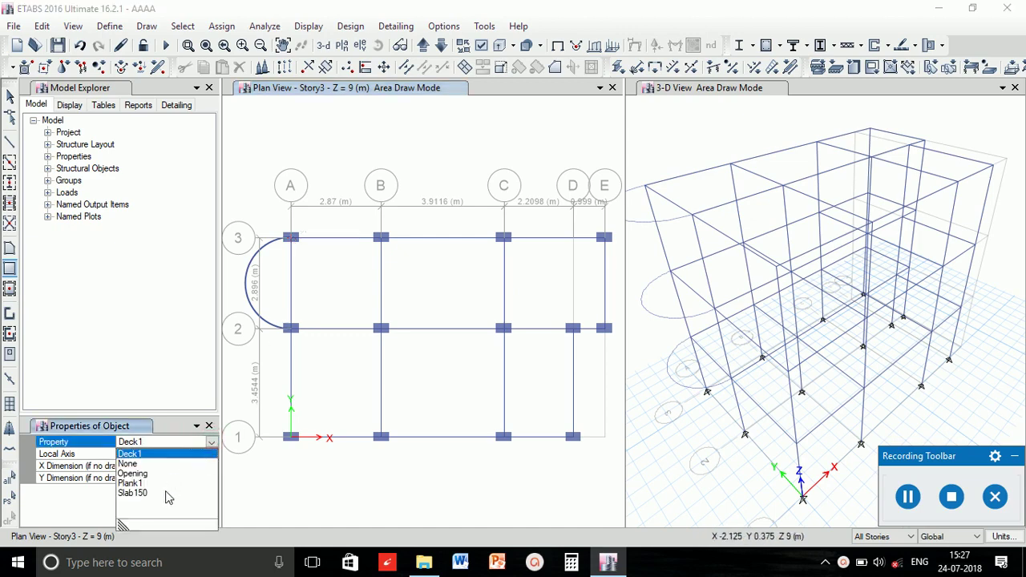
left_click(137, 493)
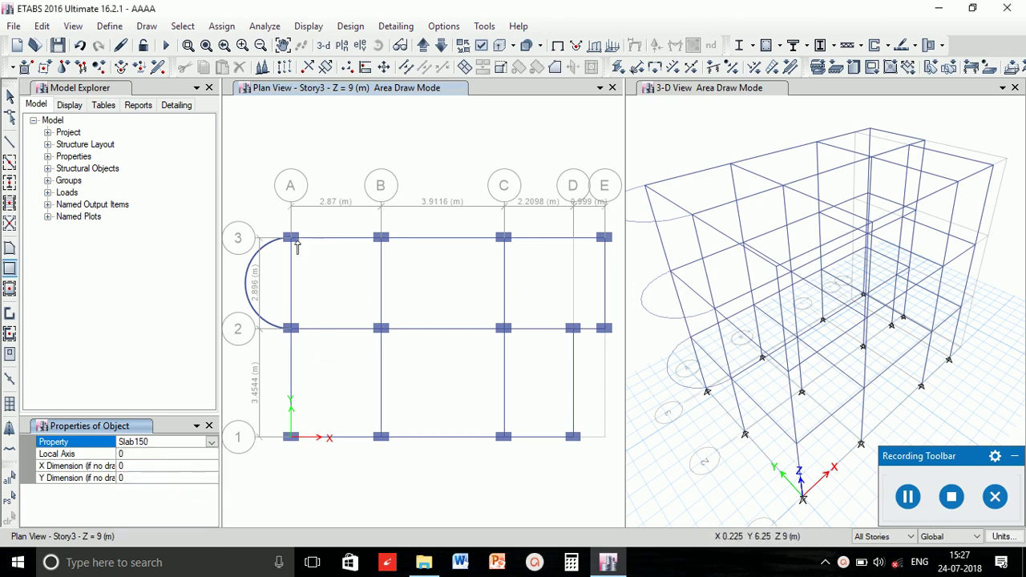
Draw Slab150 slabs in bays A3–B2, B3–C2, C3–E2, A2–B1 and C2–D1
left_click(290, 237)
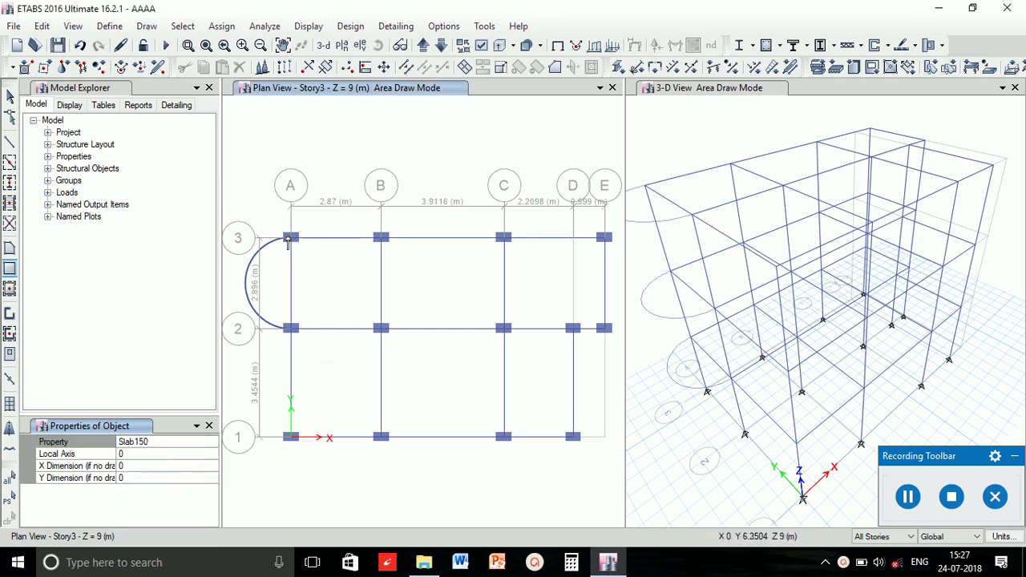
left_click(380, 328)
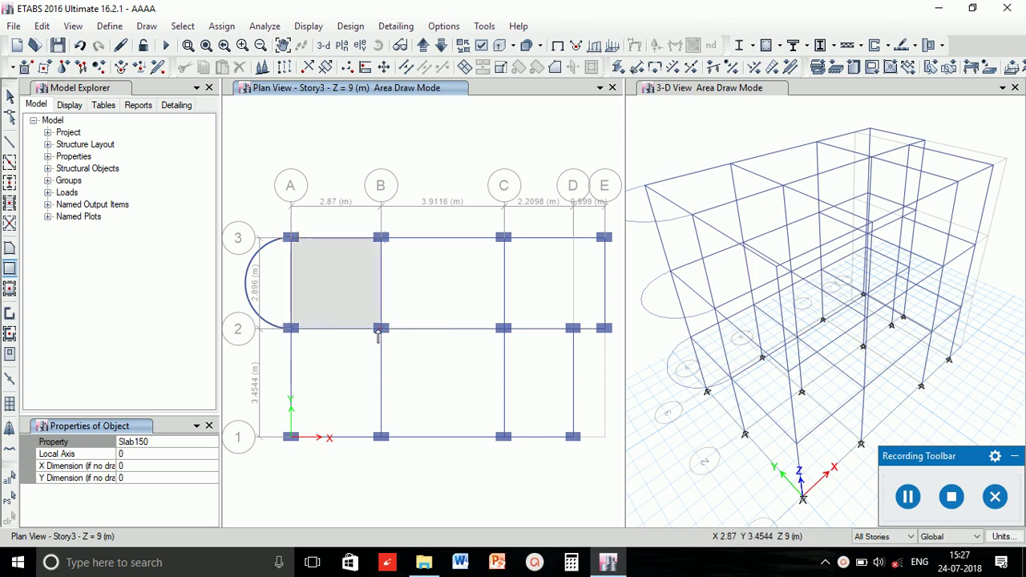
left_click(380, 239)
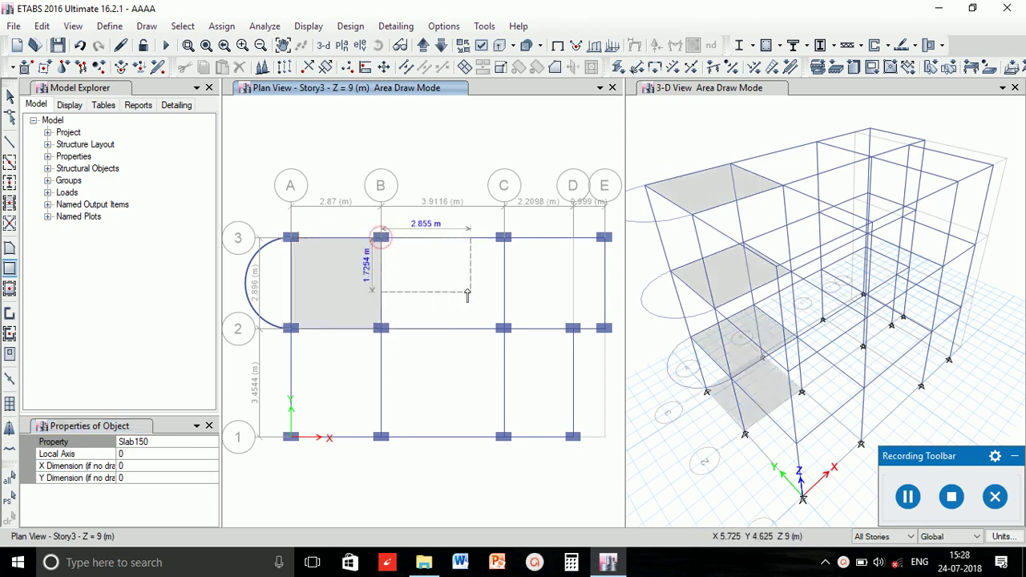
left_click(503, 329)
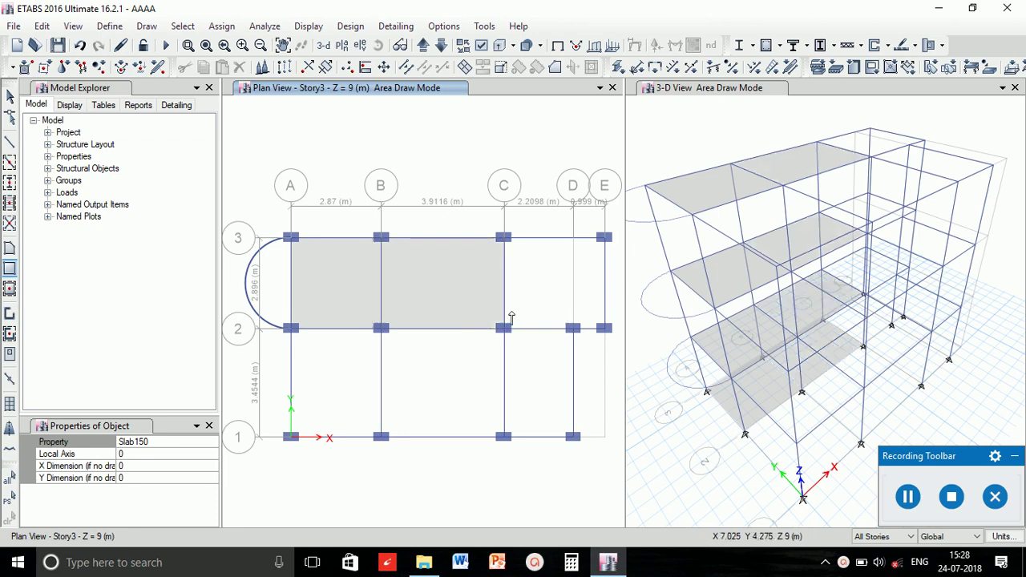
left_click(504, 238)
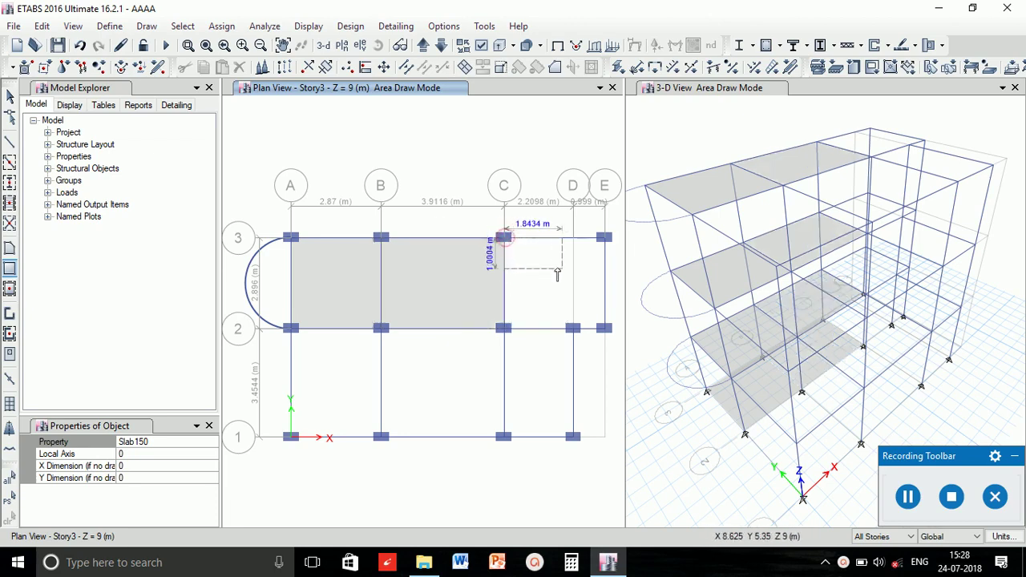
left_click(605, 328)
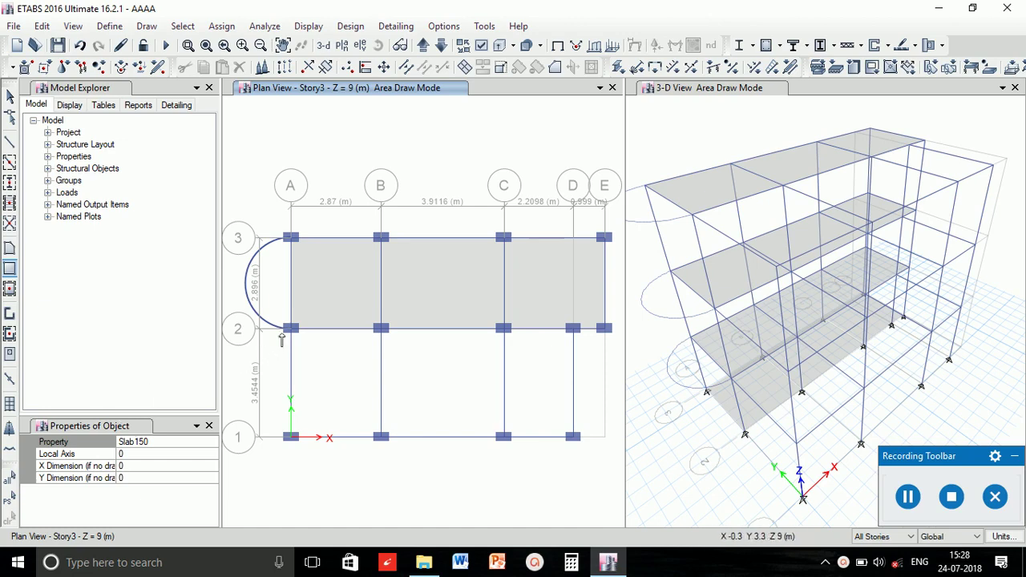
left_click(290, 329)
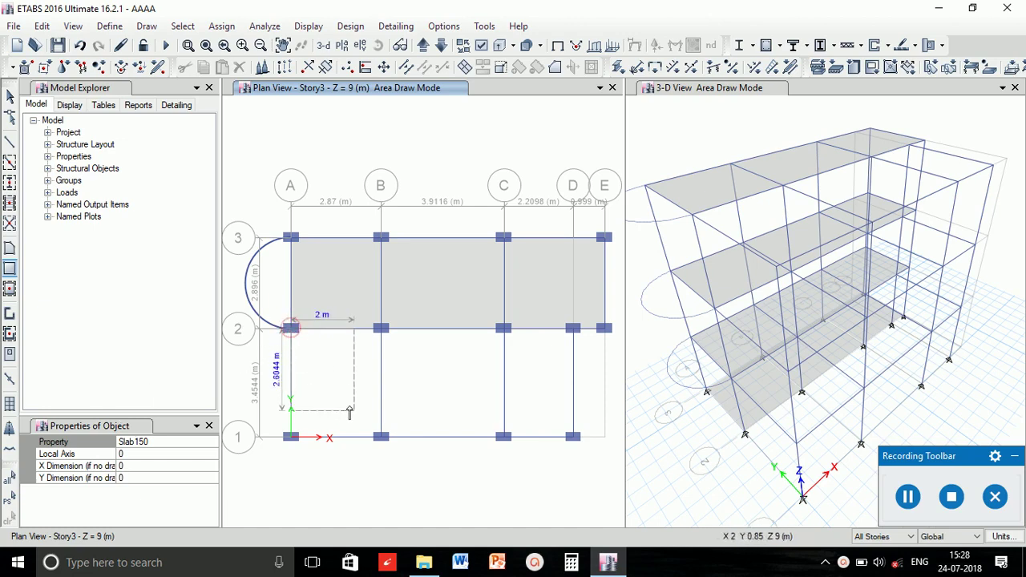
left_click(380, 437)
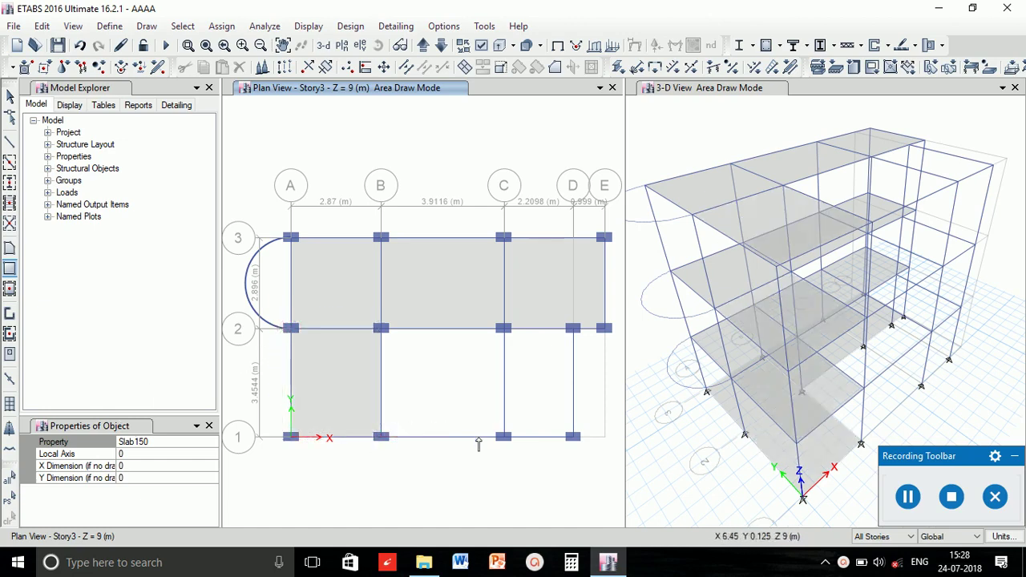
left_click(504, 328)
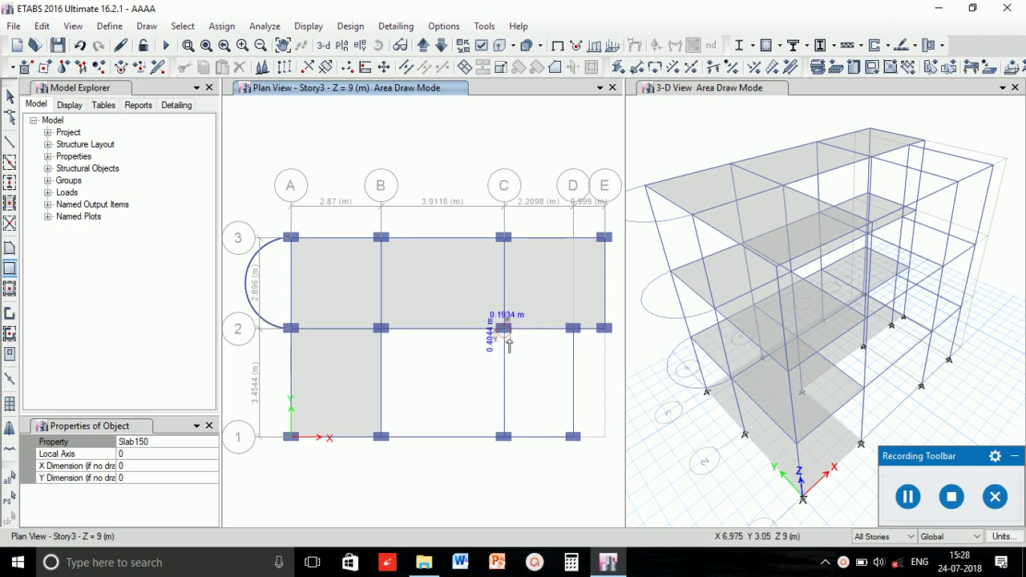
left_click(572, 437)
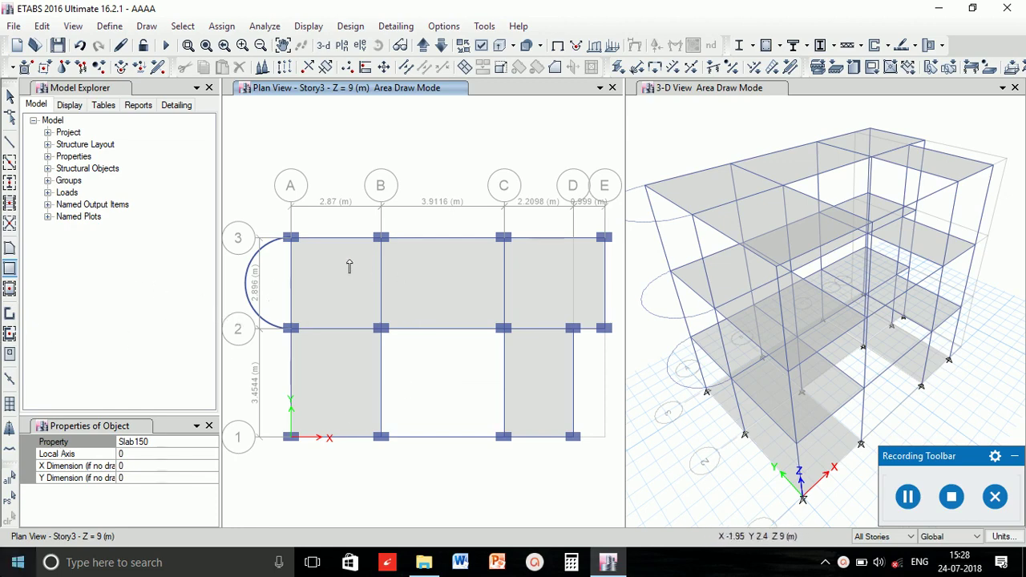
Switch to polygon floor drawing with Straight Line as the edge type
left_click(9, 249)
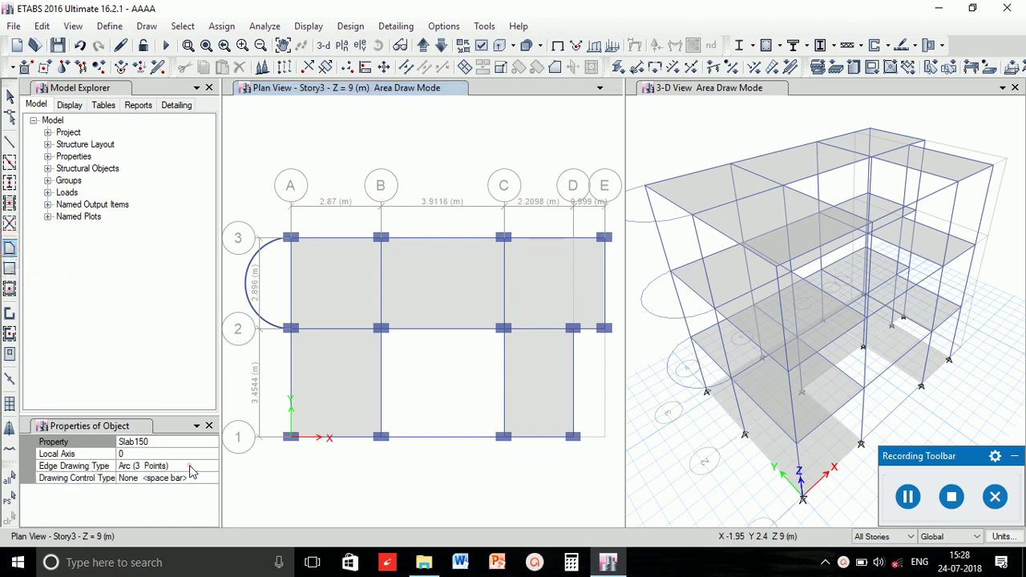
left_click(190, 471)
left_click(211, 465)
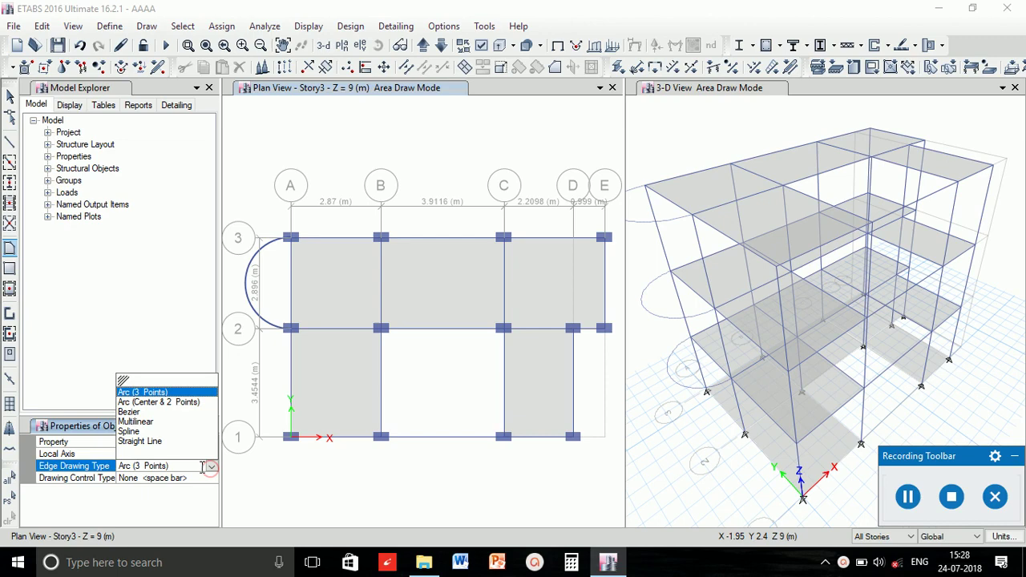
left_click(160, 441)
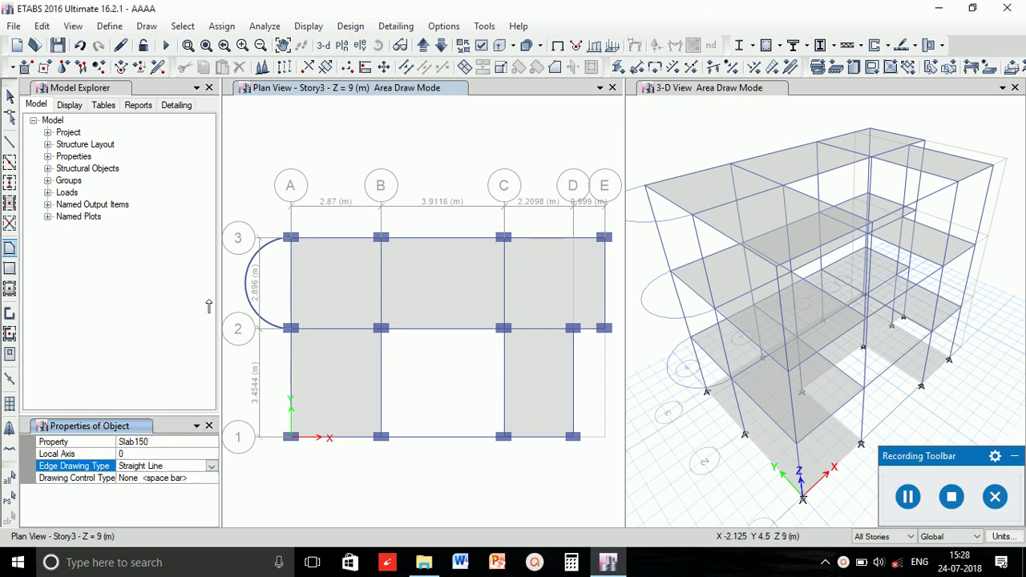
scroll(249, 277, "up", 3)
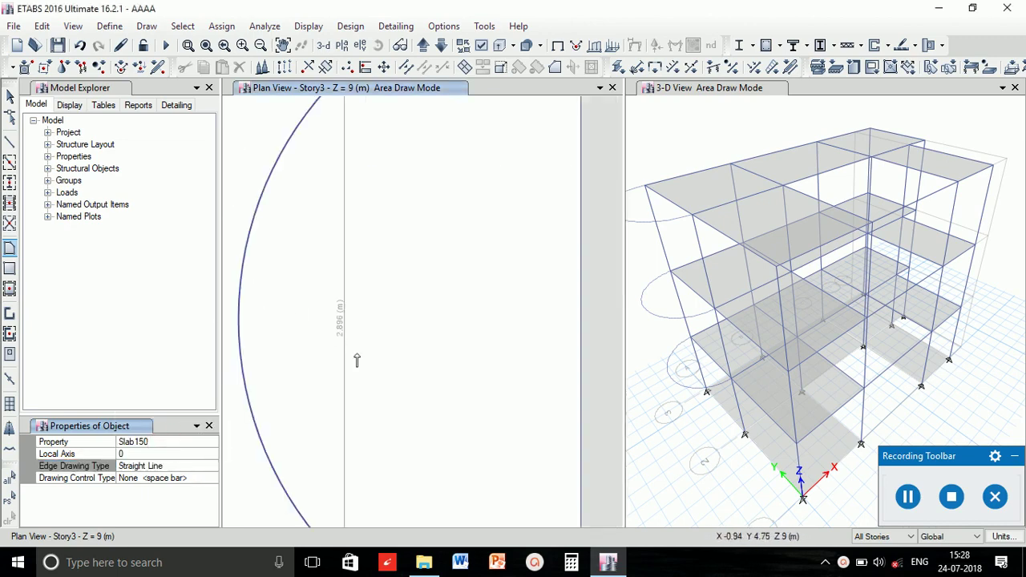
Trace a semicircular Slab150 slab from A2 along the arc beam to A3 and close it
scroll(357, 359, "down", 2)
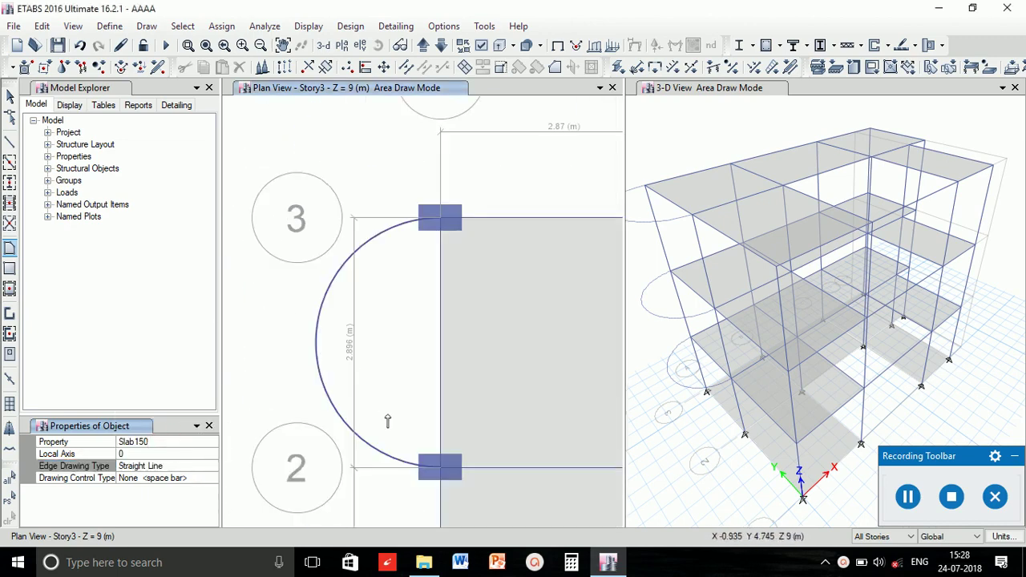
left_click(439, 470)
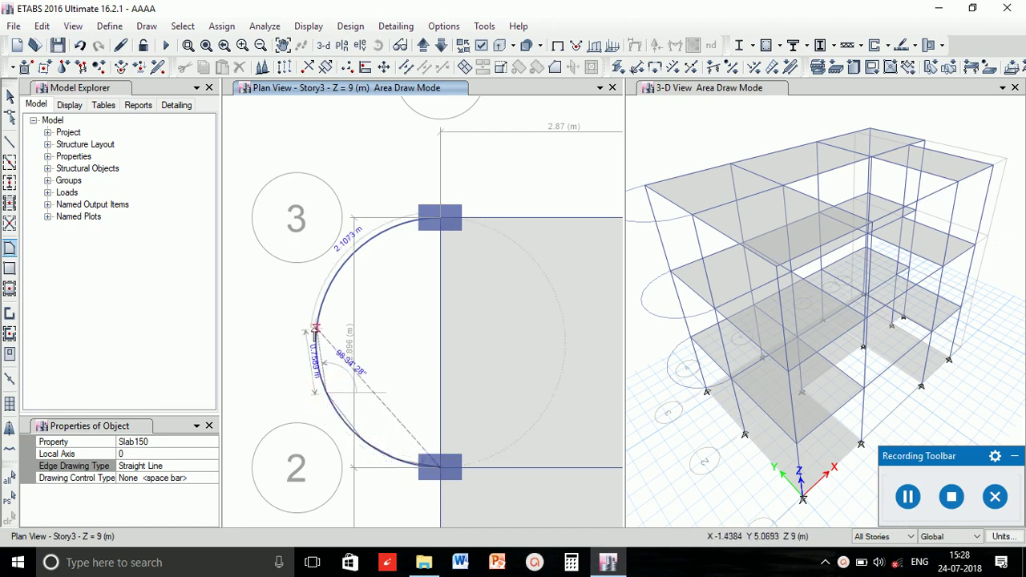
left_click(315, 330)
left_click(334, 279)
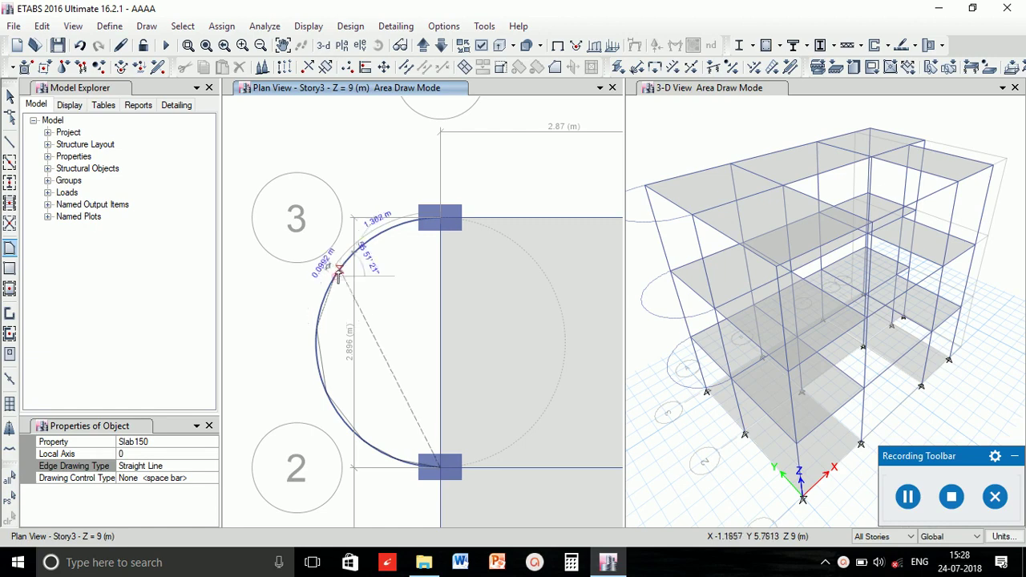
left_click(357, 247)
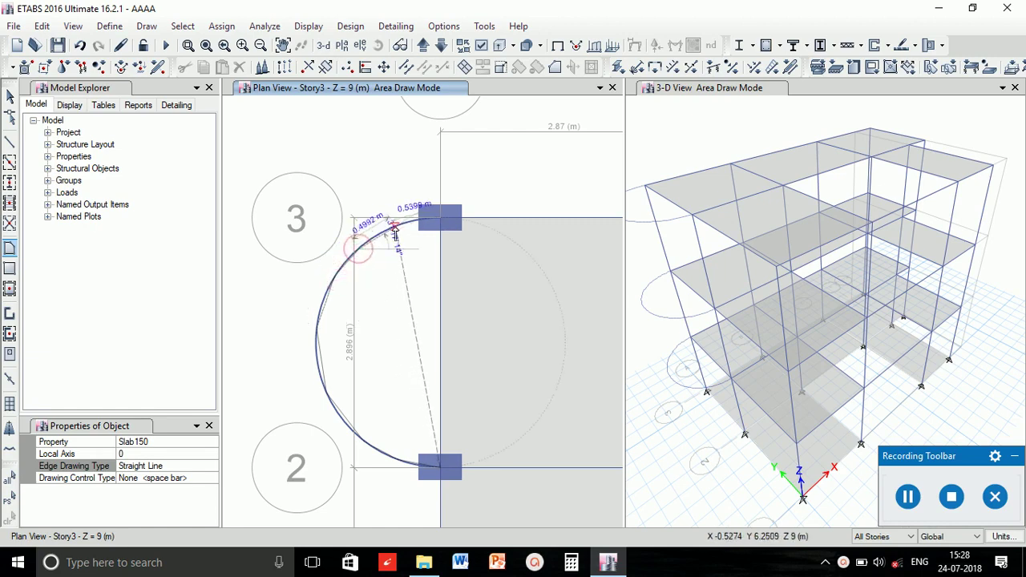
left_click(395, 230)
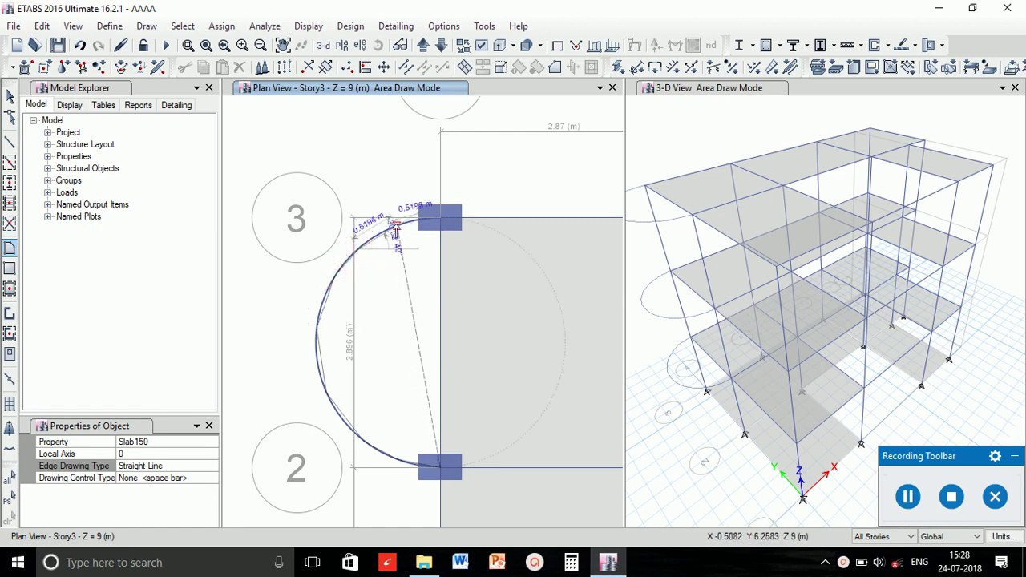
left_click(440, 218)
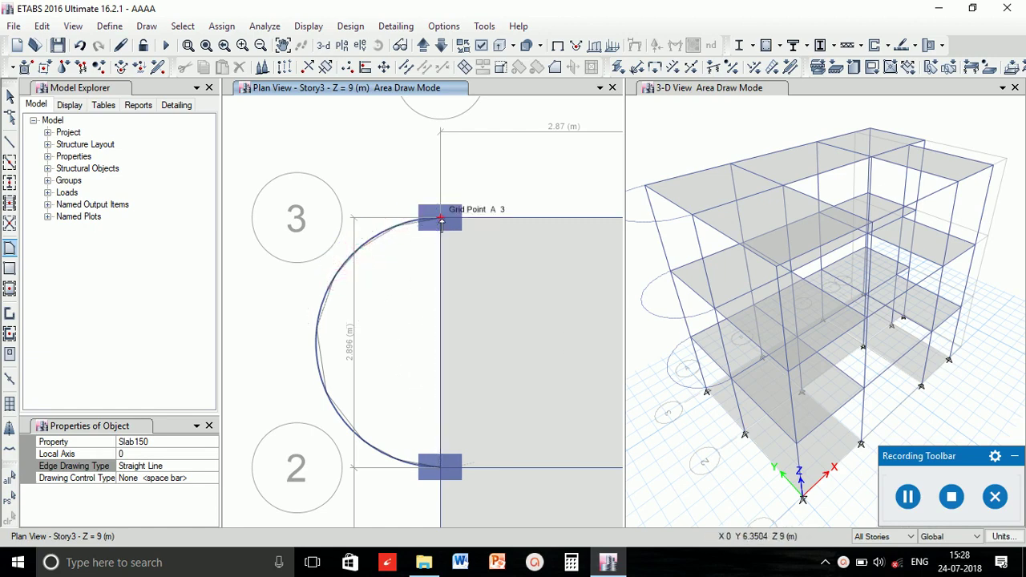
double_click(439, 465)
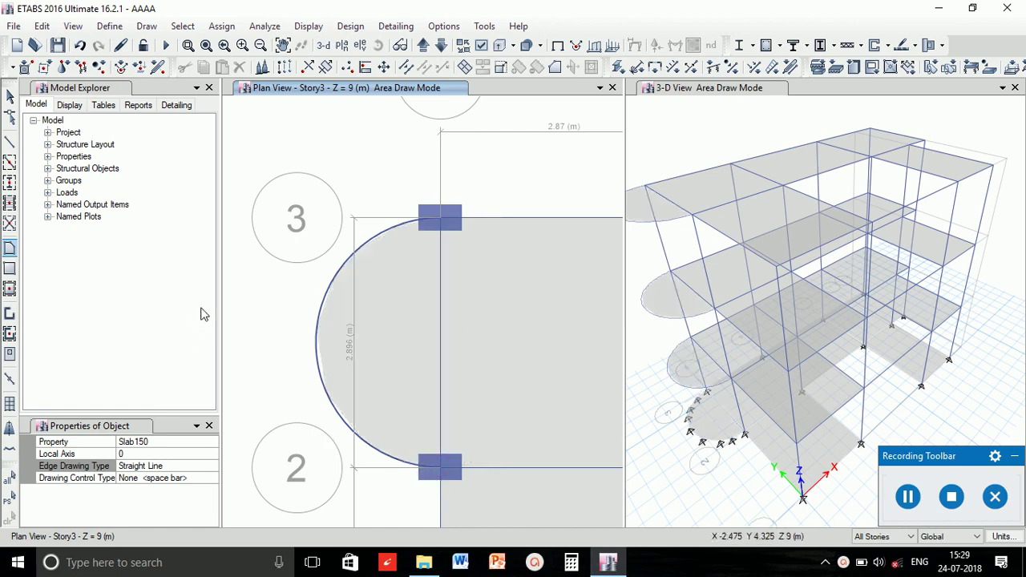
key("Escape")
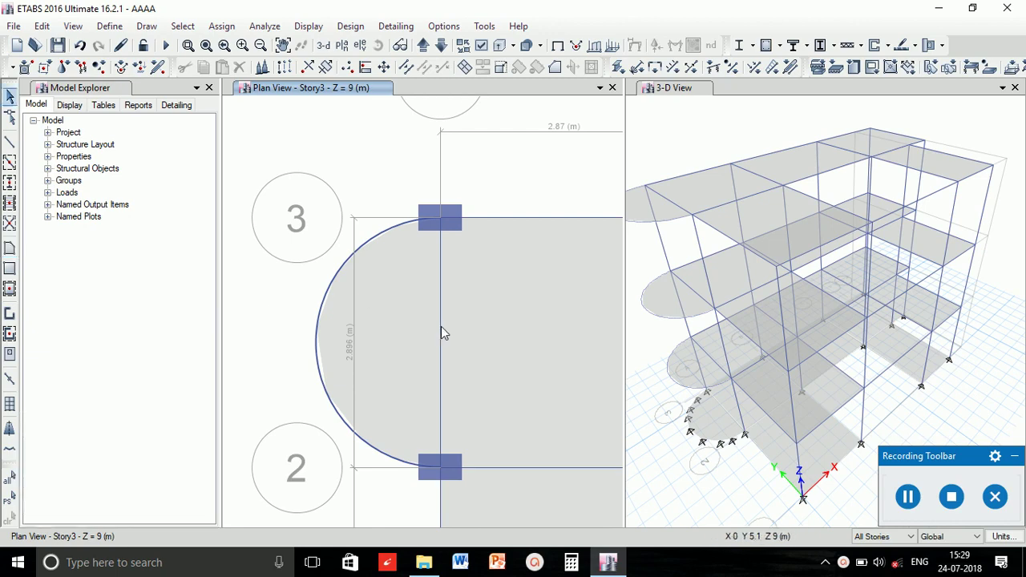
Fit the whole grid in the plan and step down three stories to Base at Z=0
scroll(487, 341, "down", 3)
middle_click_drag(545, 380, 382, 345)
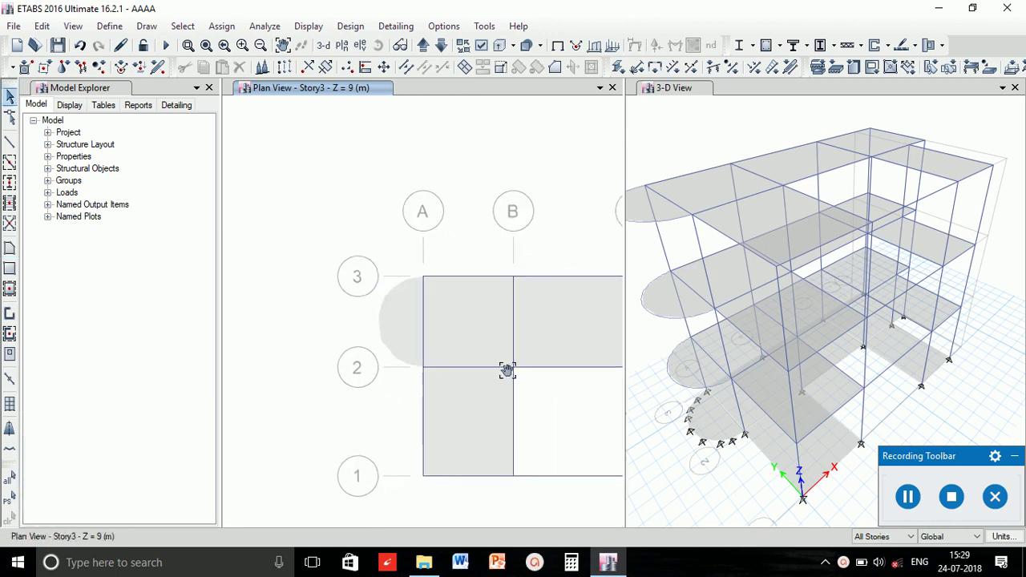
middle_click_drag(461, 399, 445, 387)
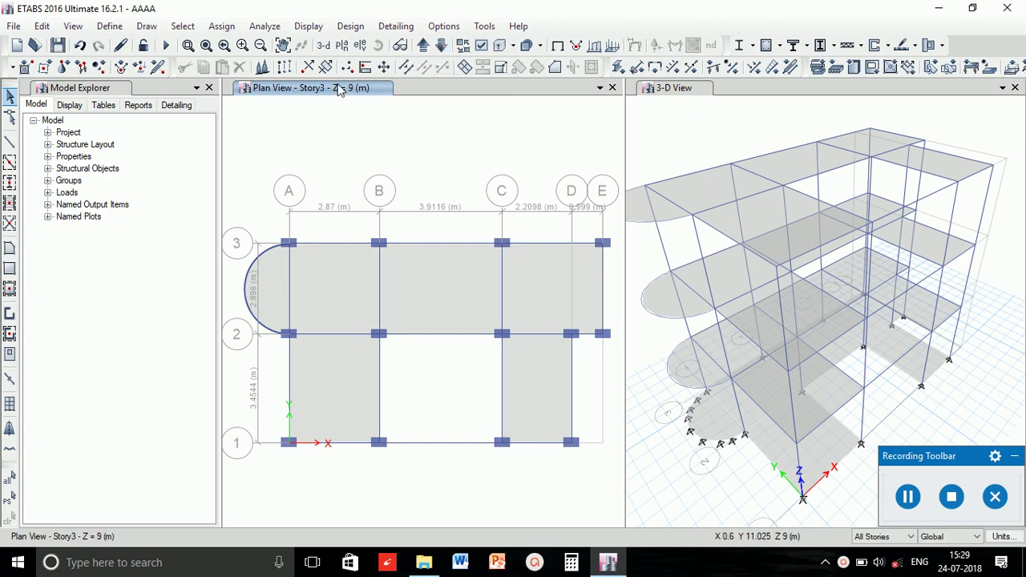
left_click(441, 45)
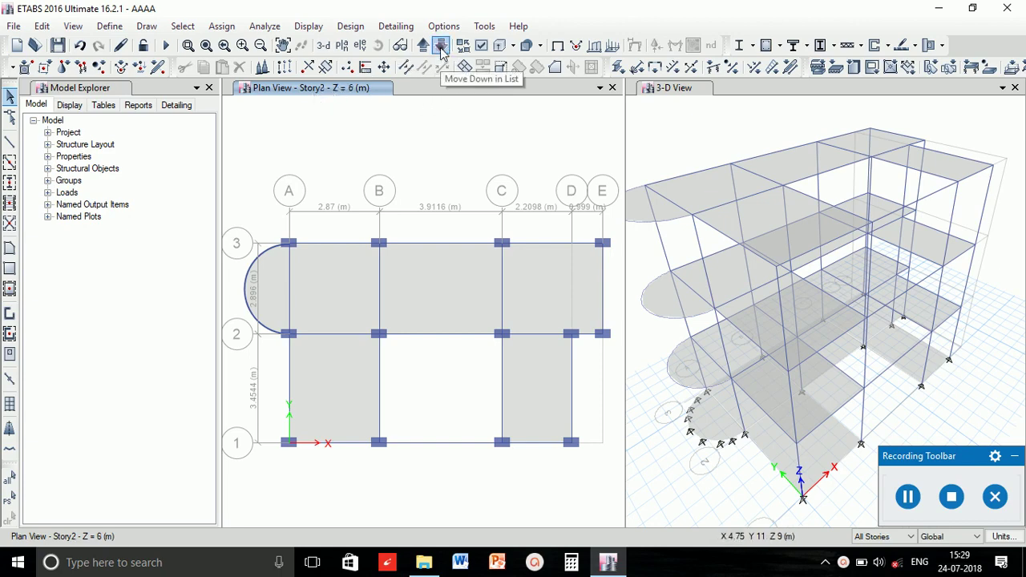
left_click(440, 46)
left_click(441, 46)
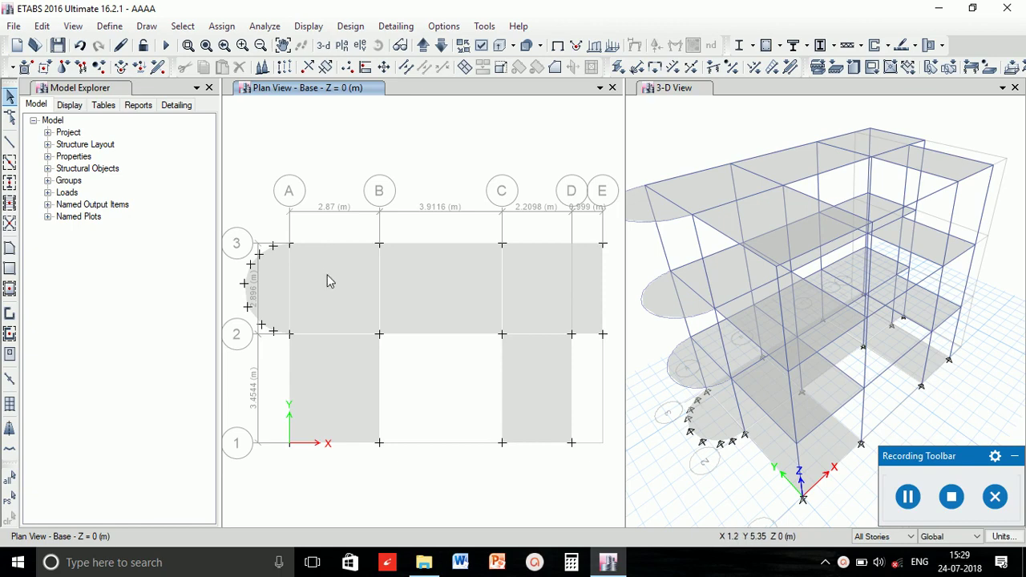
Limit edits to One Story, then delete the A–B rows 2–3 slab and the semicircular slab at grid A
left_click(902, 540)
left_click(877, 556)
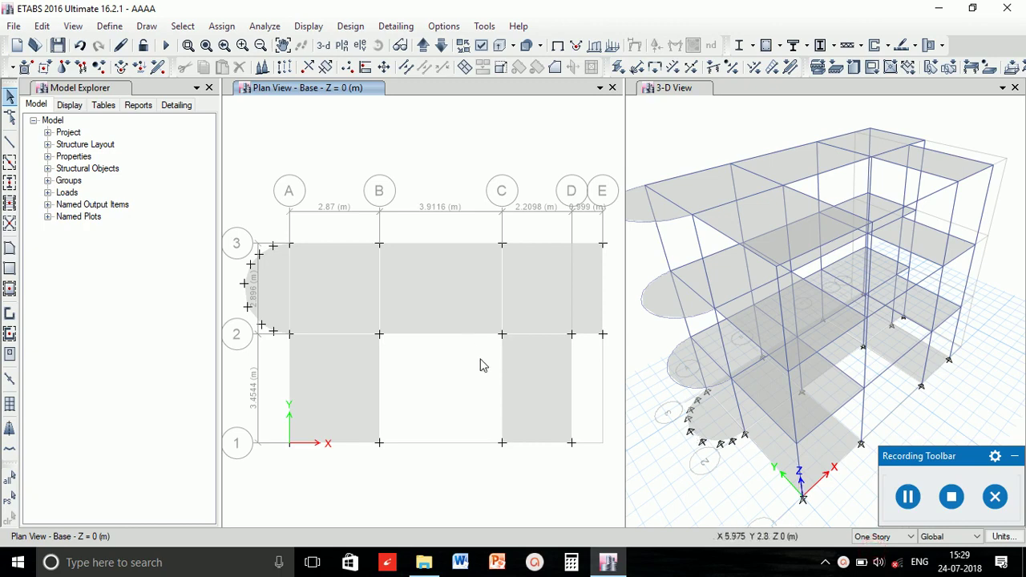
left_click(314, 293)
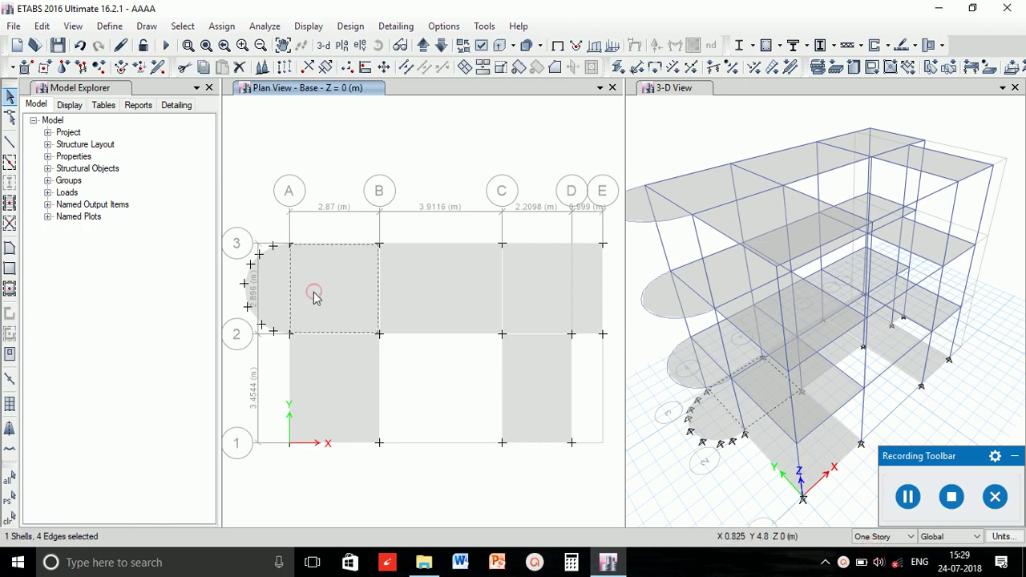
left_click(239, 66)
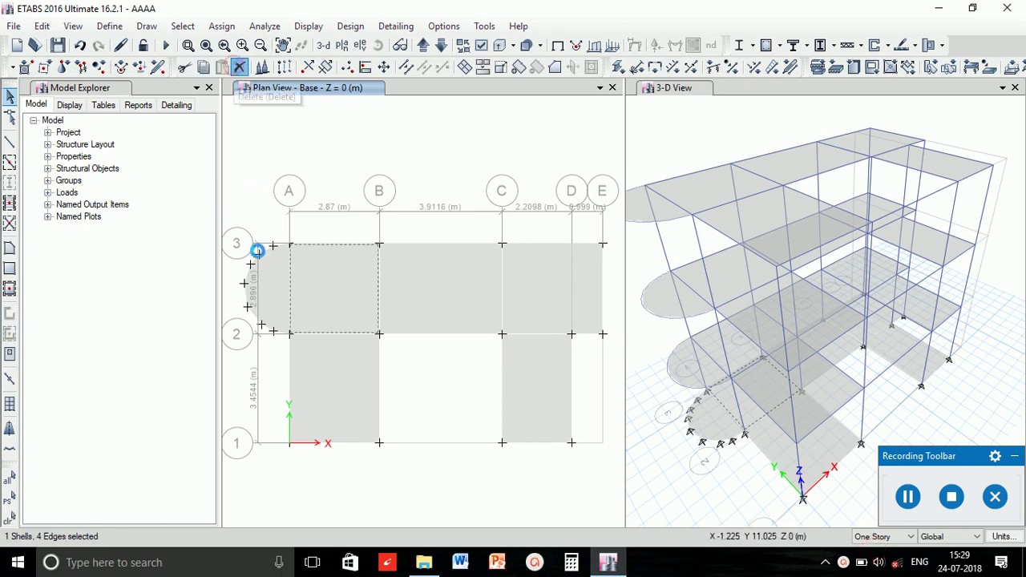
left_click(268, 274)
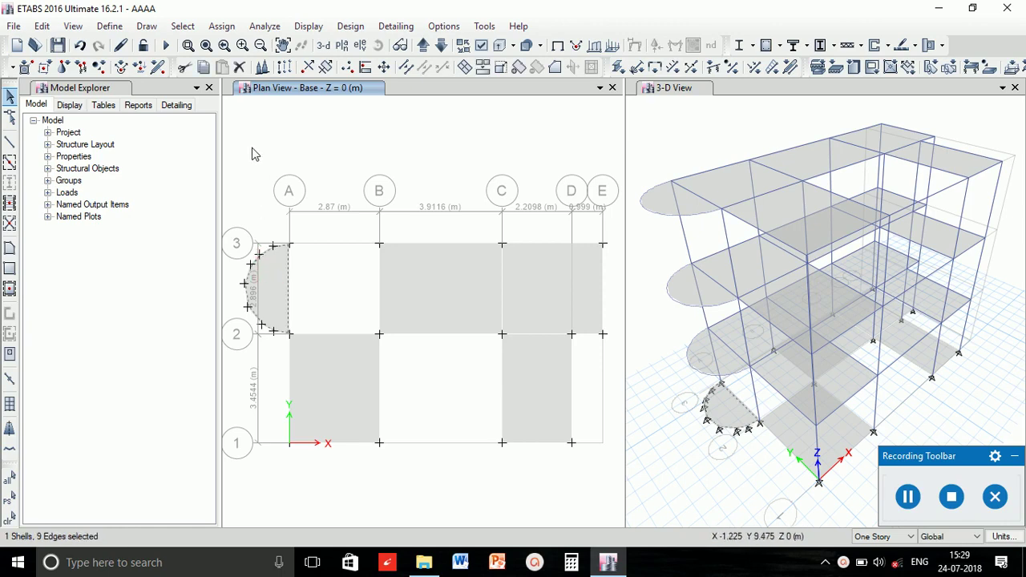
left_click(239, 66)
Delete the remaining base slabs: B–C and C–E in rows 2–3, A–B and C–D in rows 1–2
left_click(411, 300)
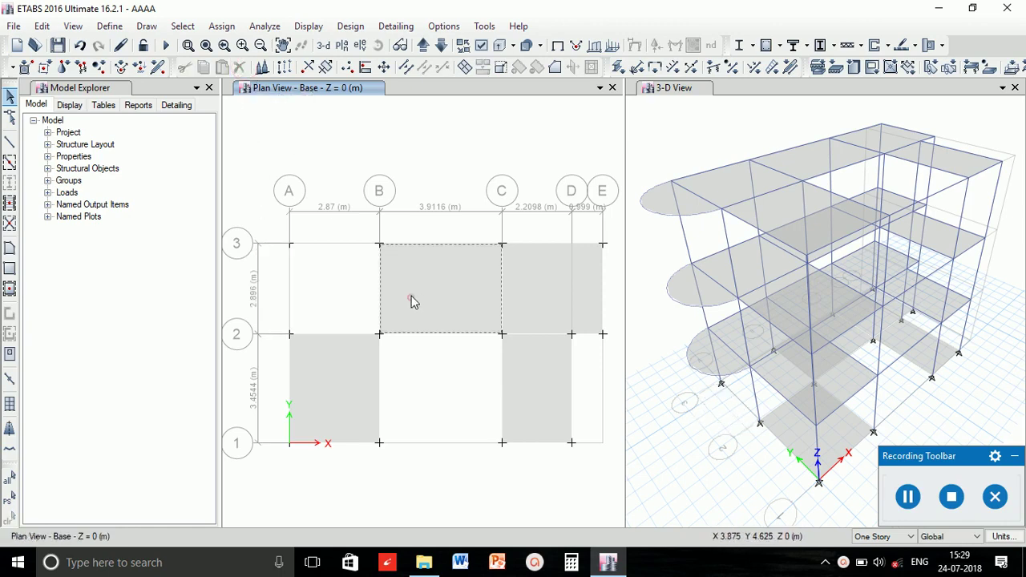
left_click(239, 67)
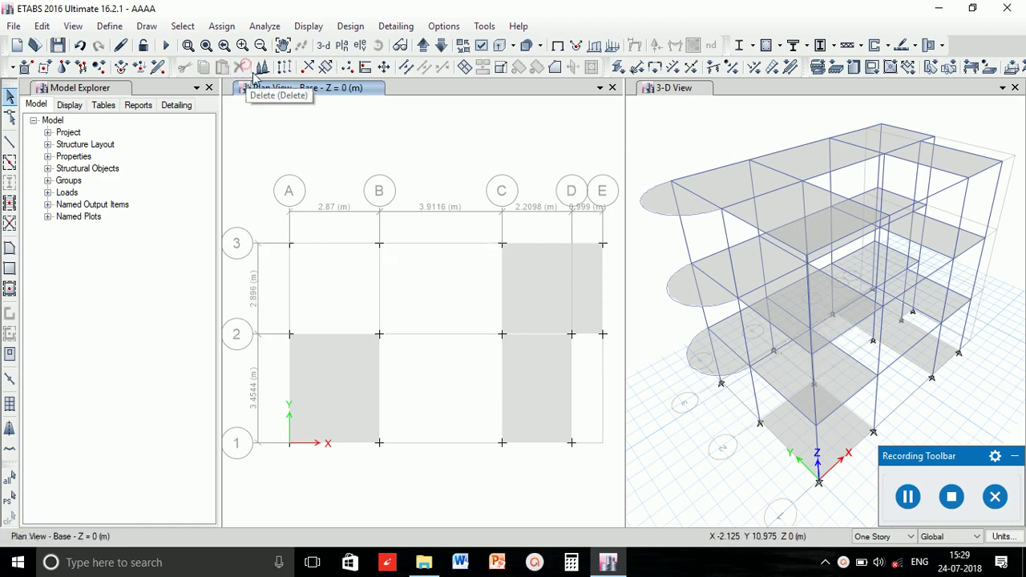
left_click(538, 312)
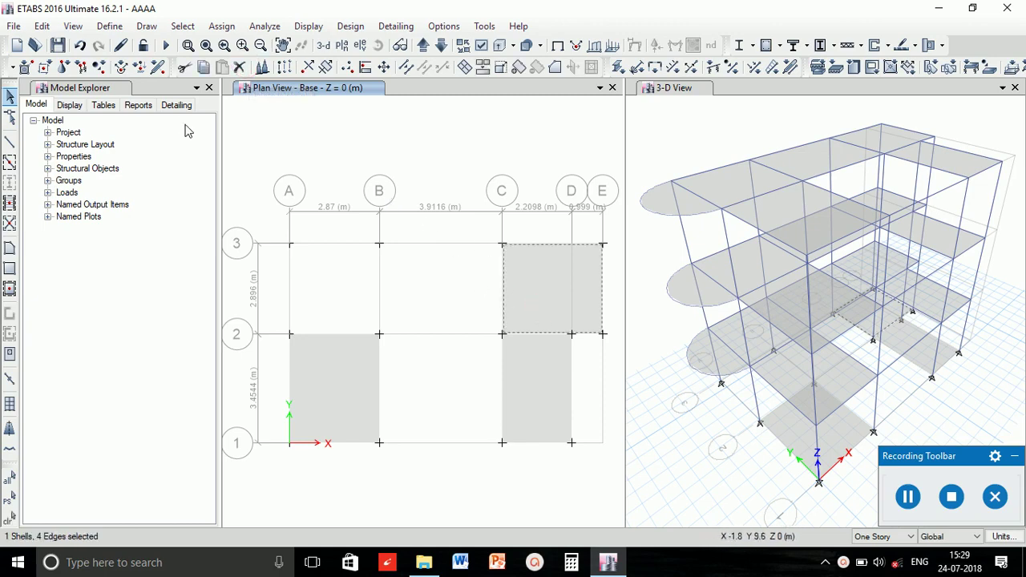
left_click(239, 66)
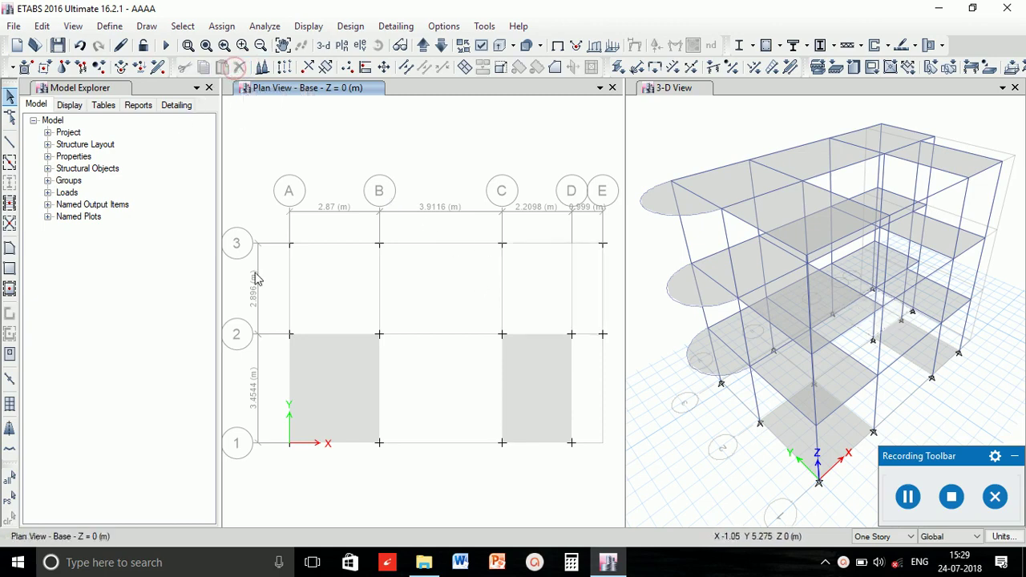
left_click(321, 383)
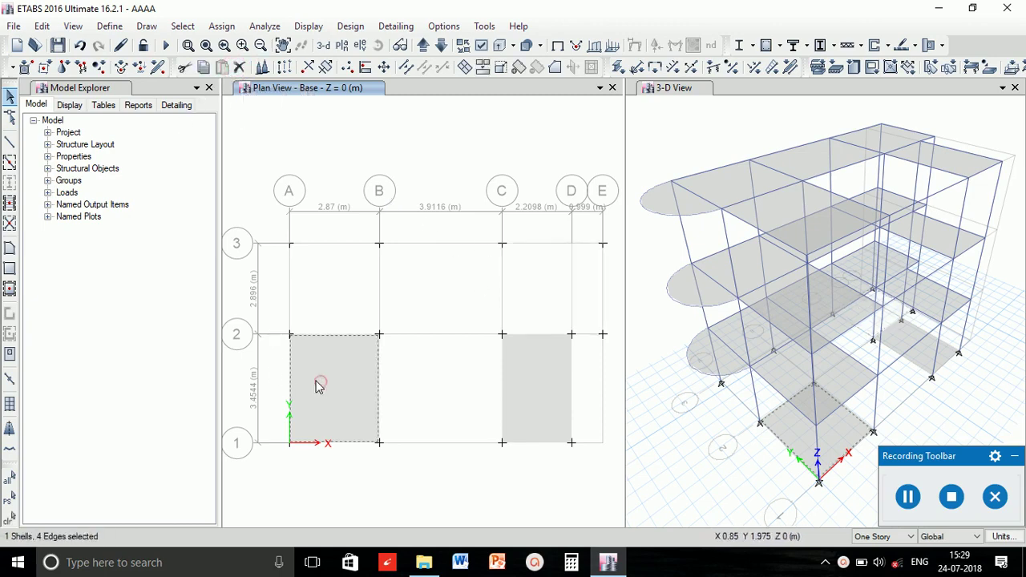
left_click(239, 66)
left_click(534, 397)
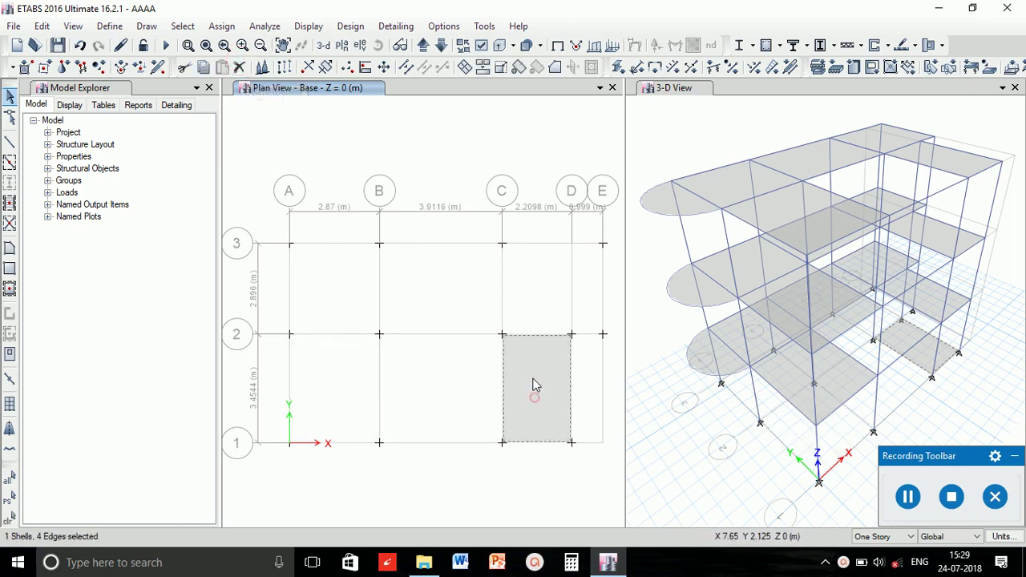
left_click(239, 66)
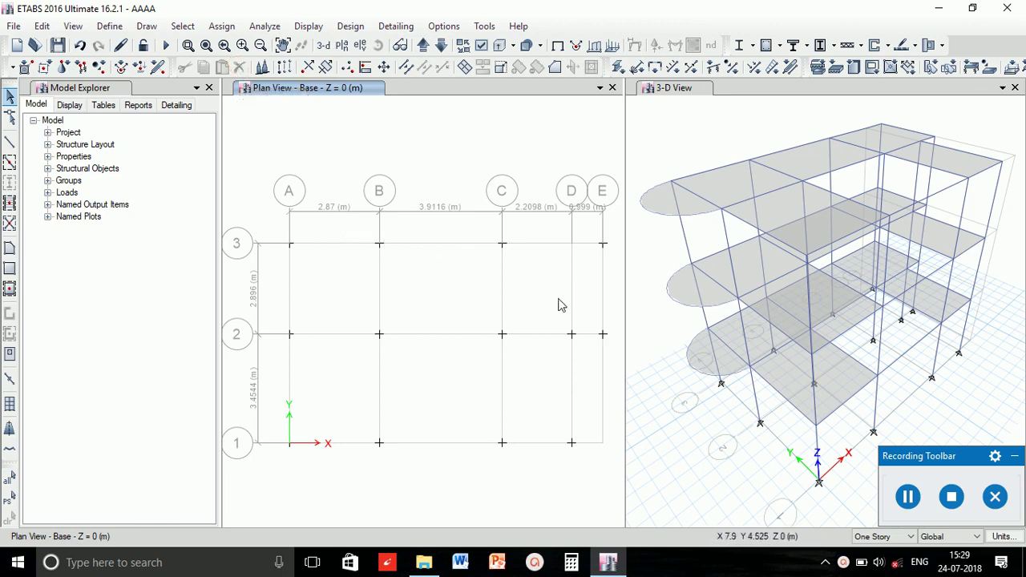
Move the plan up to Story1 at Z=3 m and make the 3-D view active
left_click(423, 46)
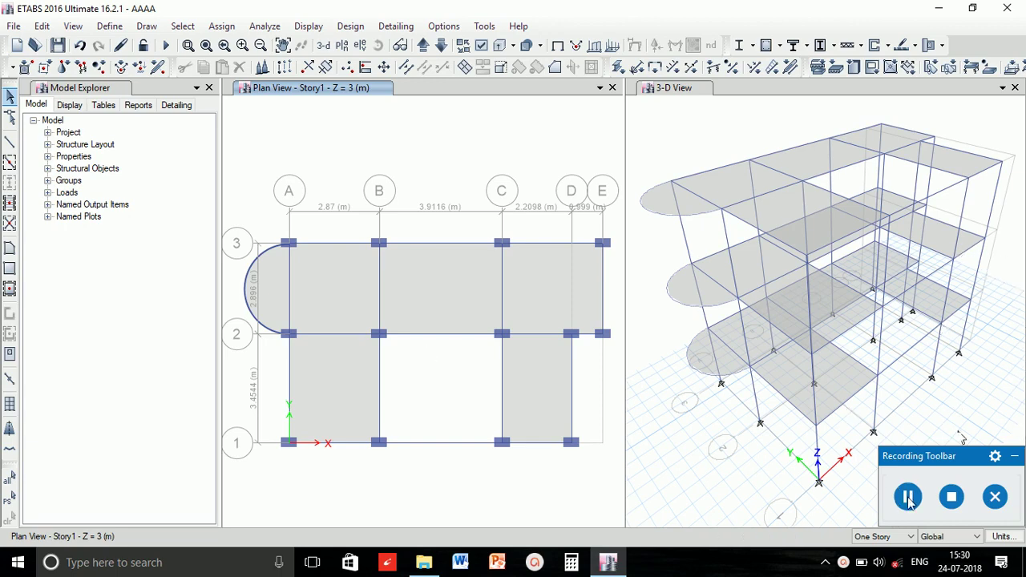
left_click(684, 488)
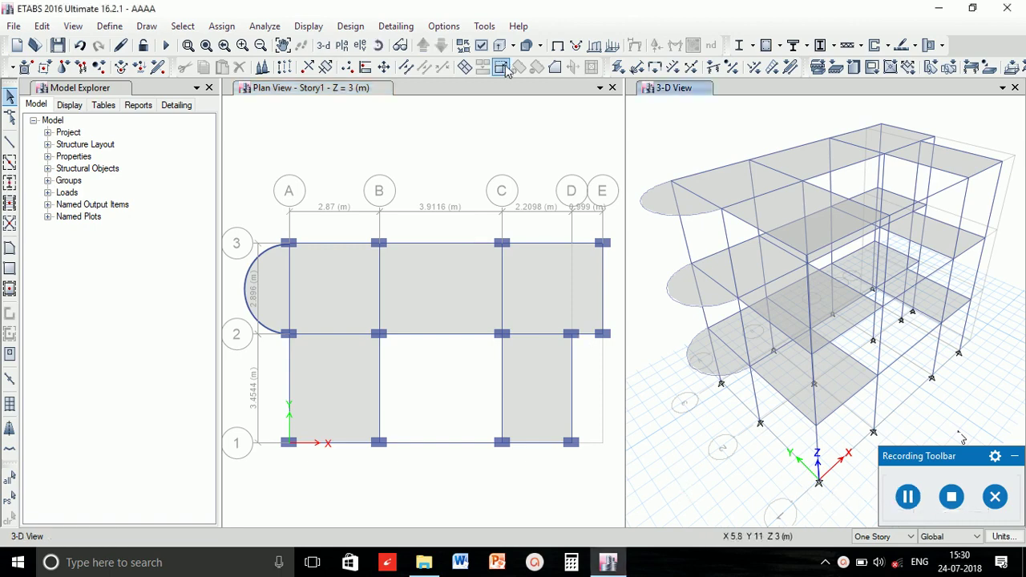